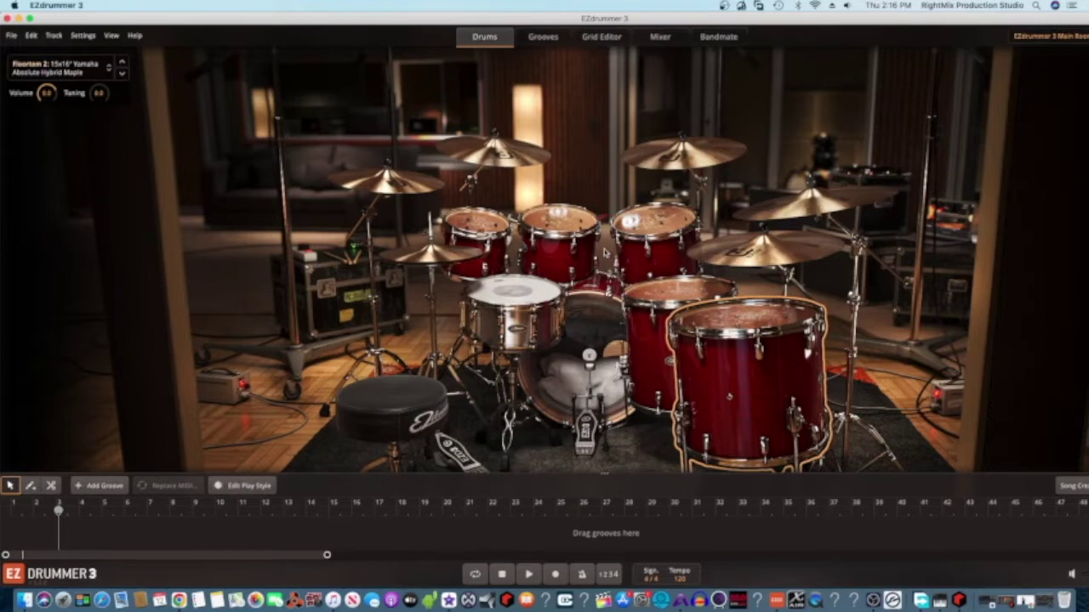
Tour the groove library, Grid Editor, Mixer and Bandmate pages, then return to the Drums page
left_click(540, 39)
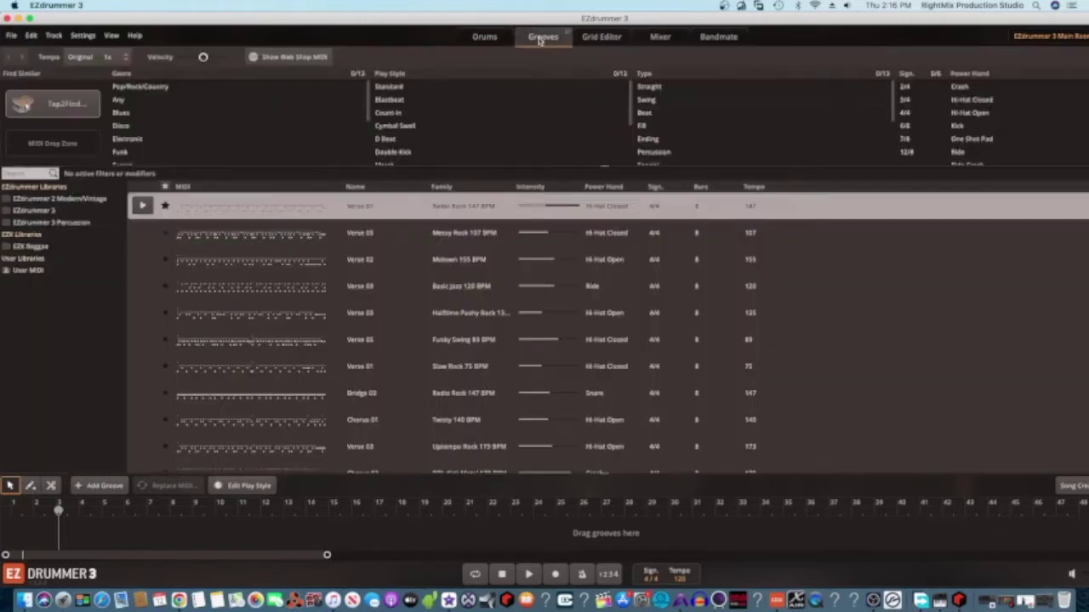
left_click(588, 40)
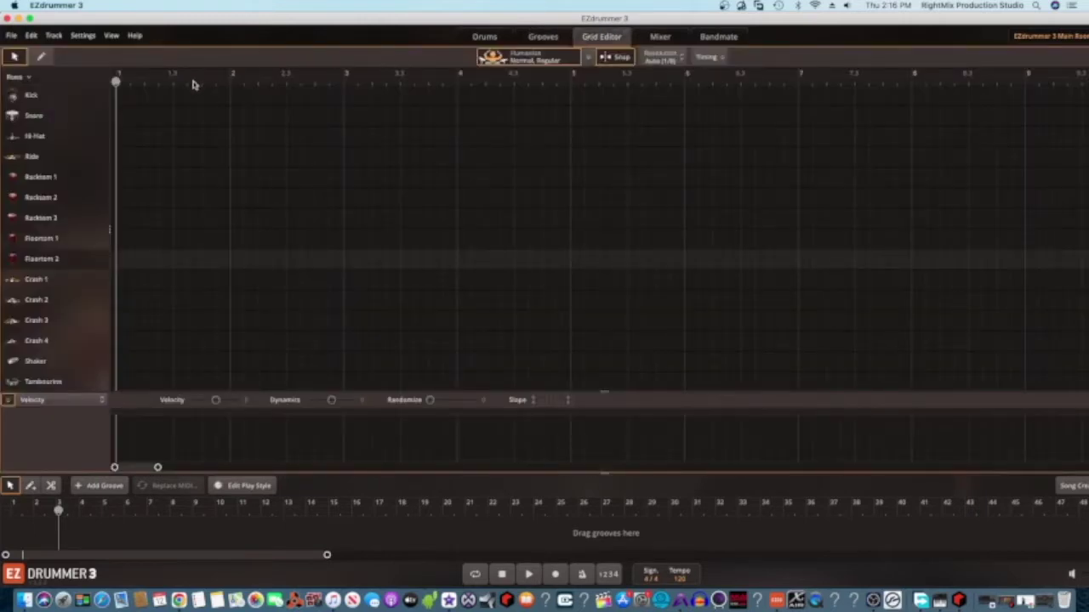
left_click(675, 39)
left_click(718, 38)
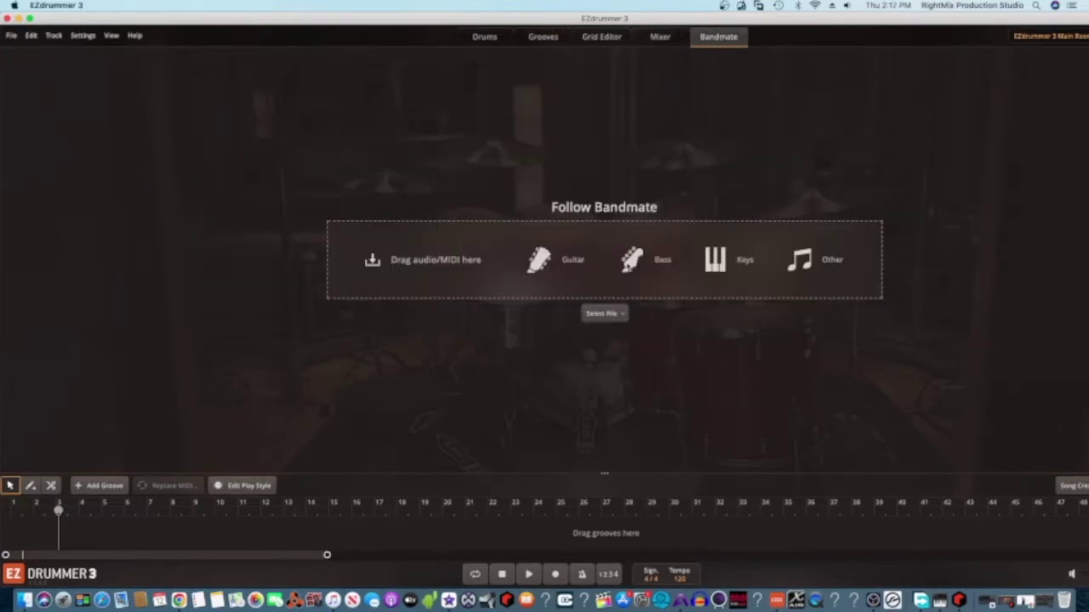
left_click(490, 40)
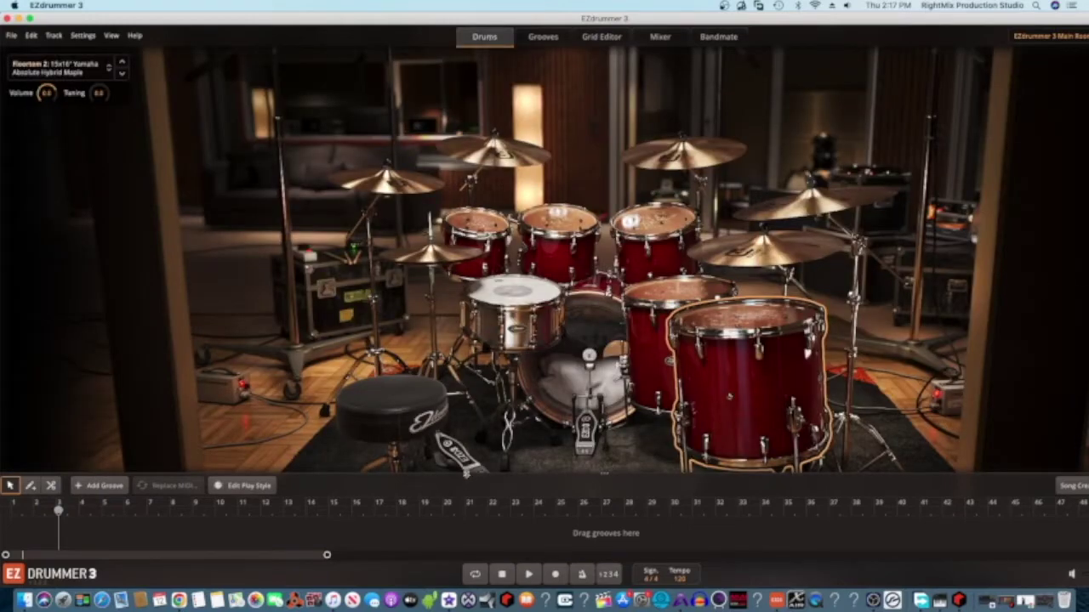
Enlarge the drum kit view over the timeline, shift the window left, and view the room choices
left_click_drag(465, 473, 460, 538)
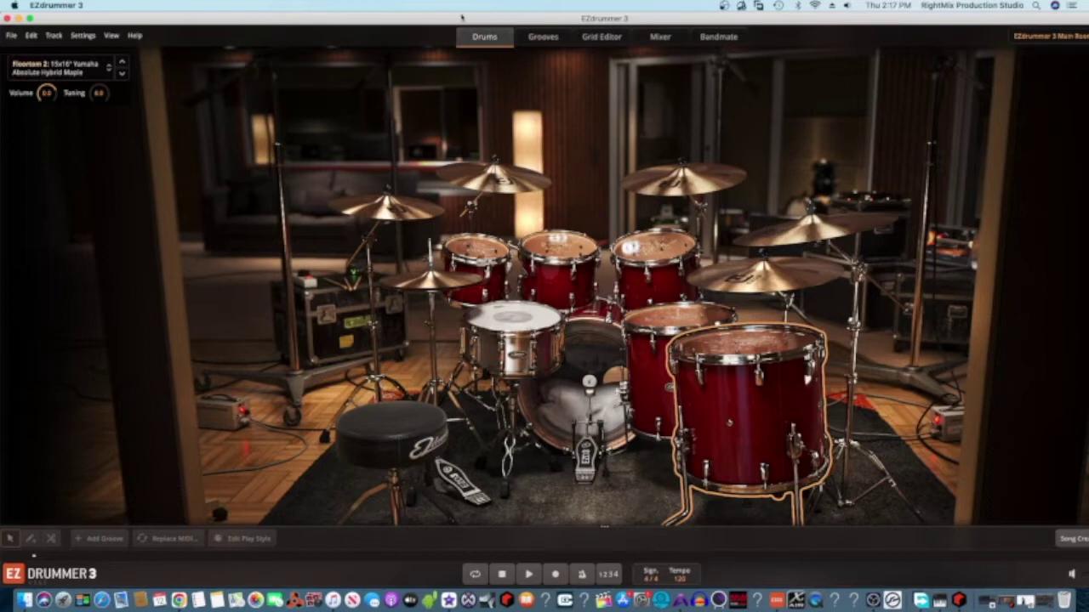
left_click_drag(473, 17, 397, 3)
left_click(996, 37)
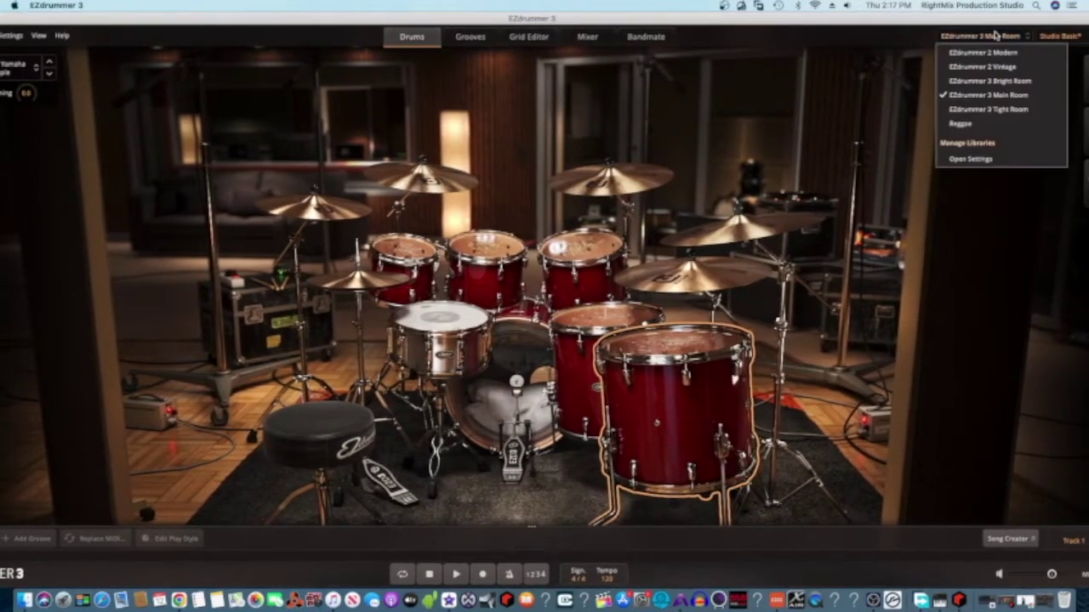
Browse the drums and mixer presets menu and its submenus
left_click(1054, 38)
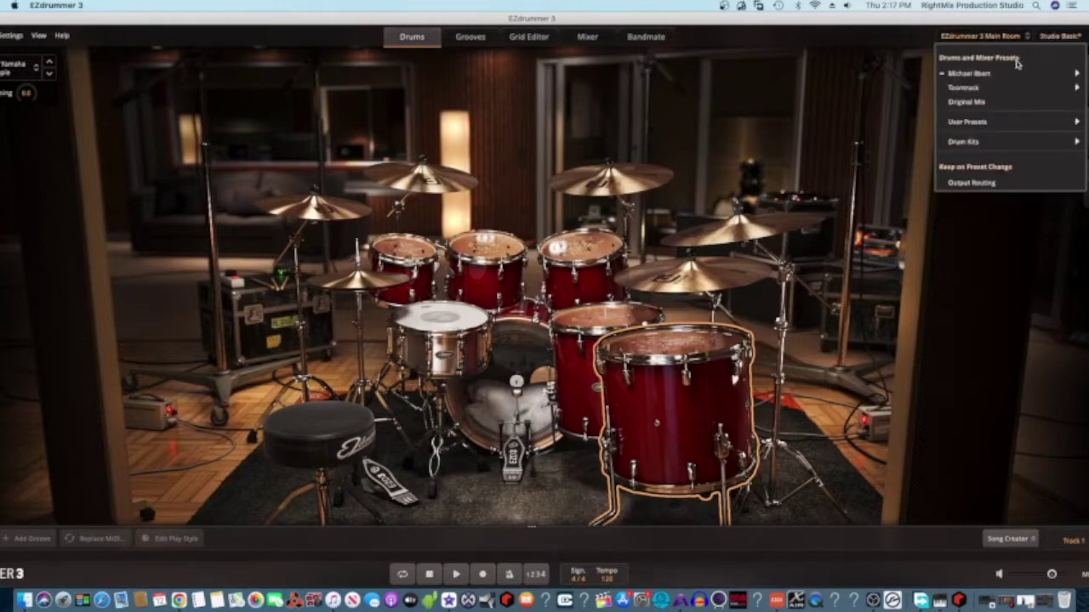
mouse_move(997, 73)
mouse_move(959, 146)
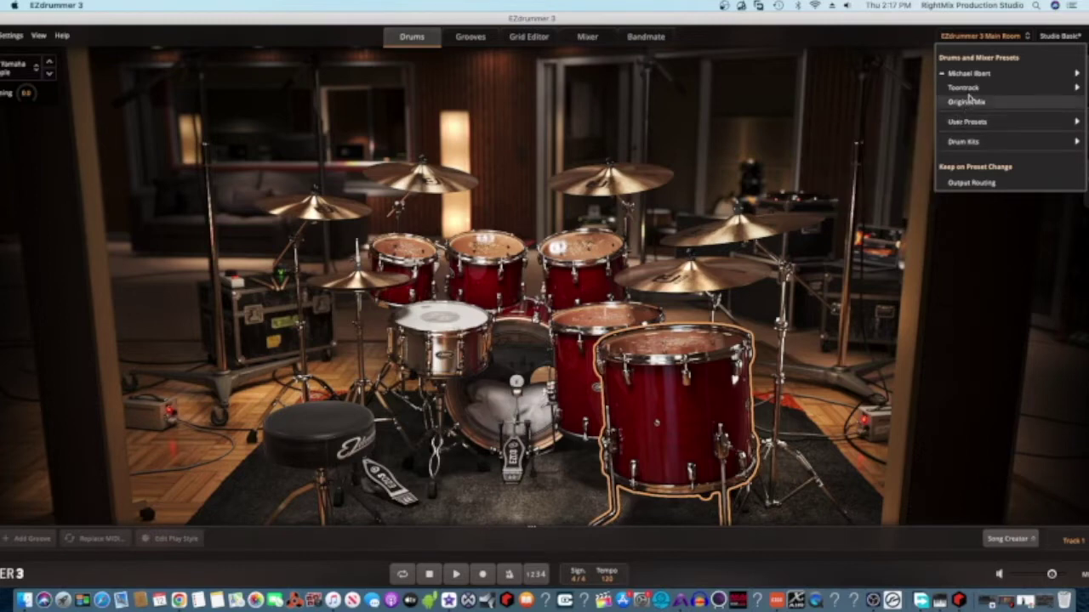
mouse_move(969, 92)
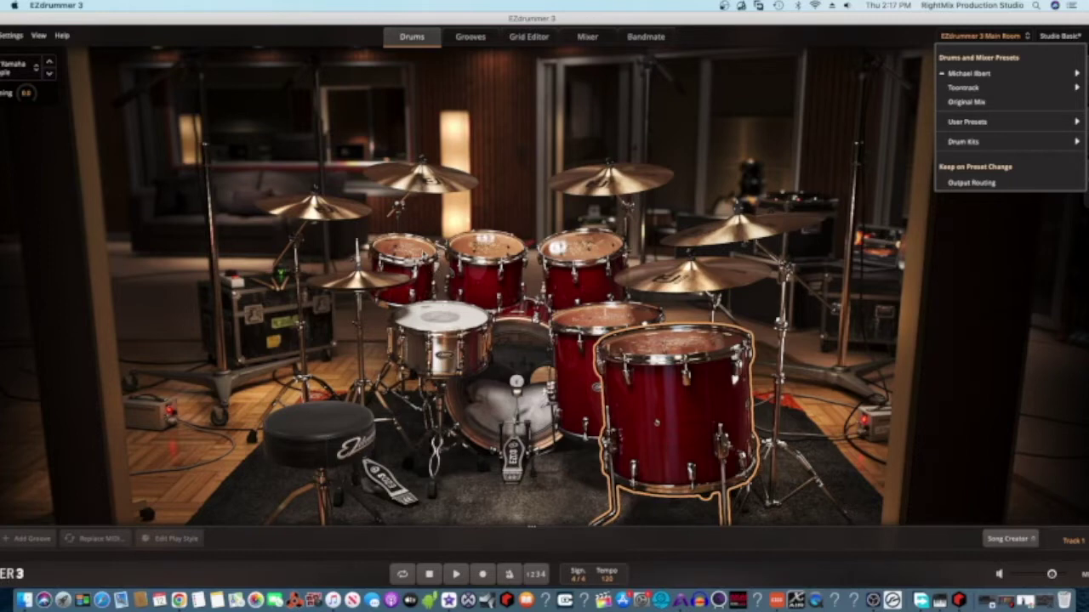
Try several snares (Yamaha Absolute Hybrid Maple, Anton Fig, both C&C Player Dates), ending on DW Jazz Series
left_click(438, 317)
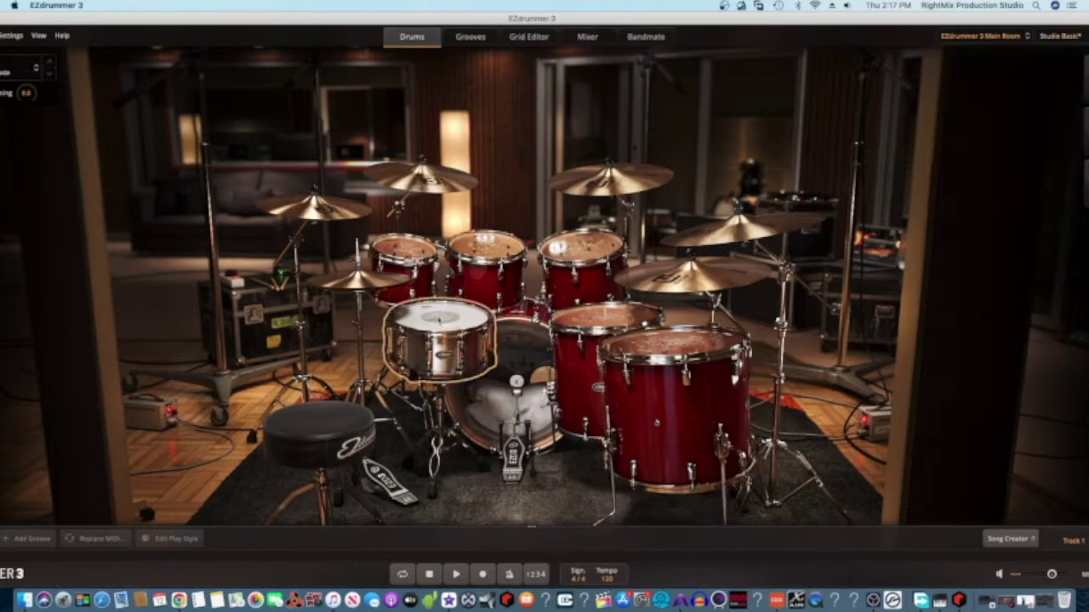
left_click(439, 317)
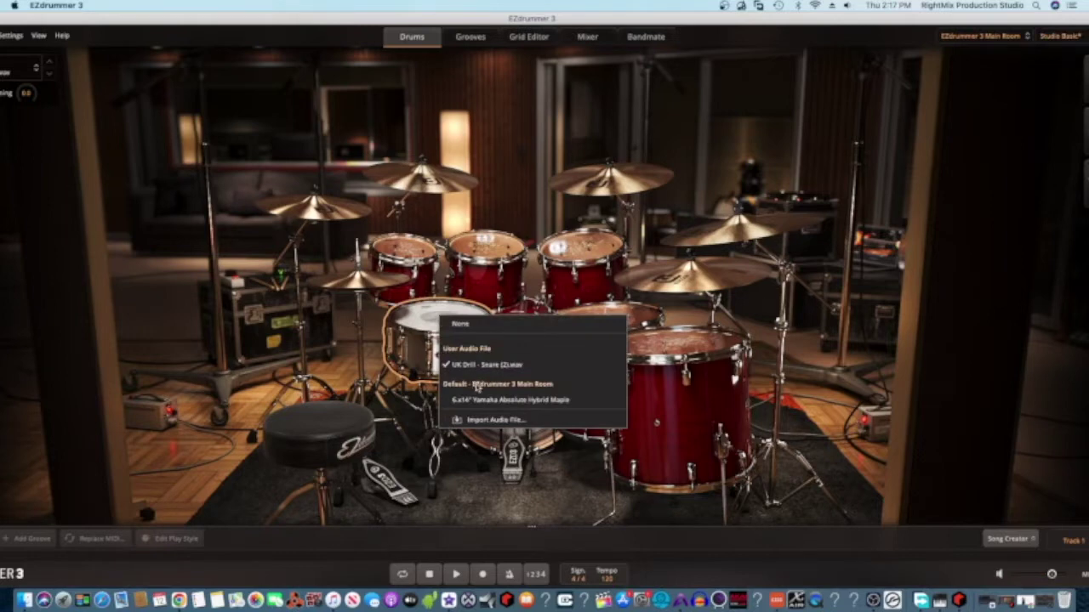
left_click(468, 400)
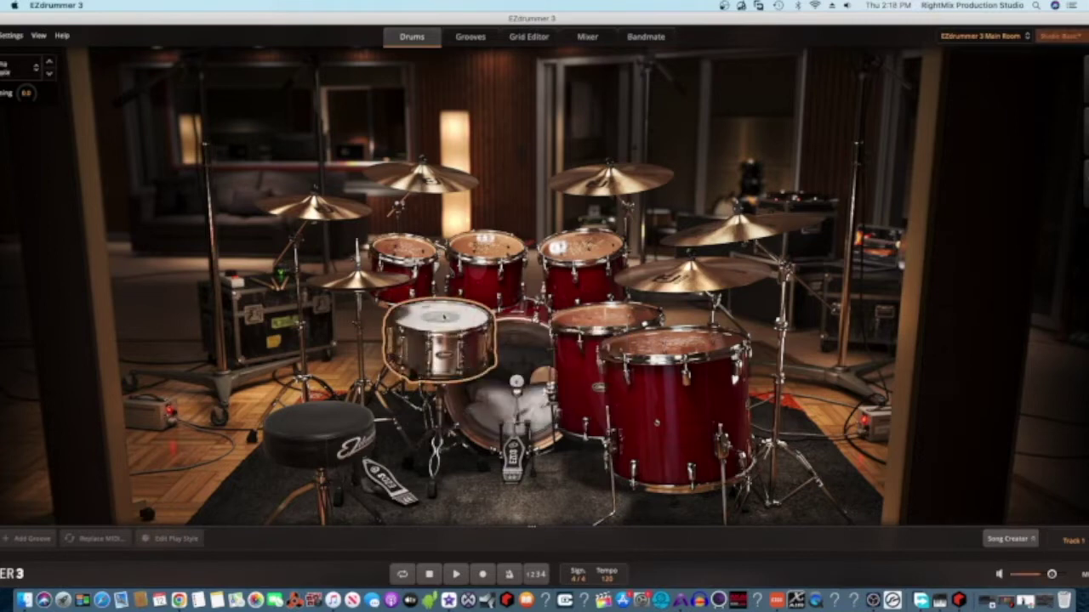
left_click(443, 317)
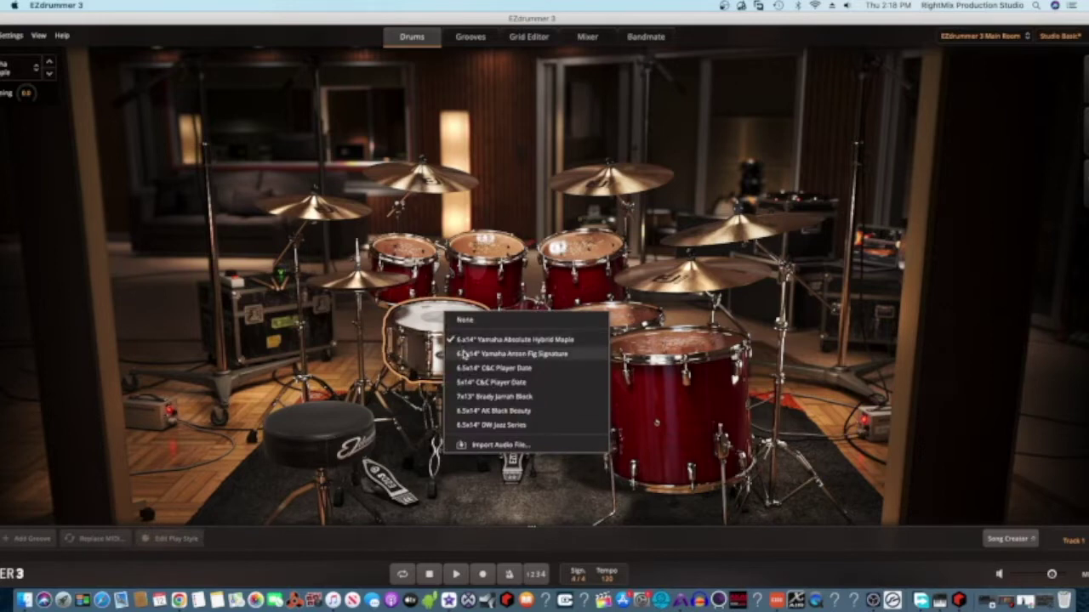
left_click(459, 354)
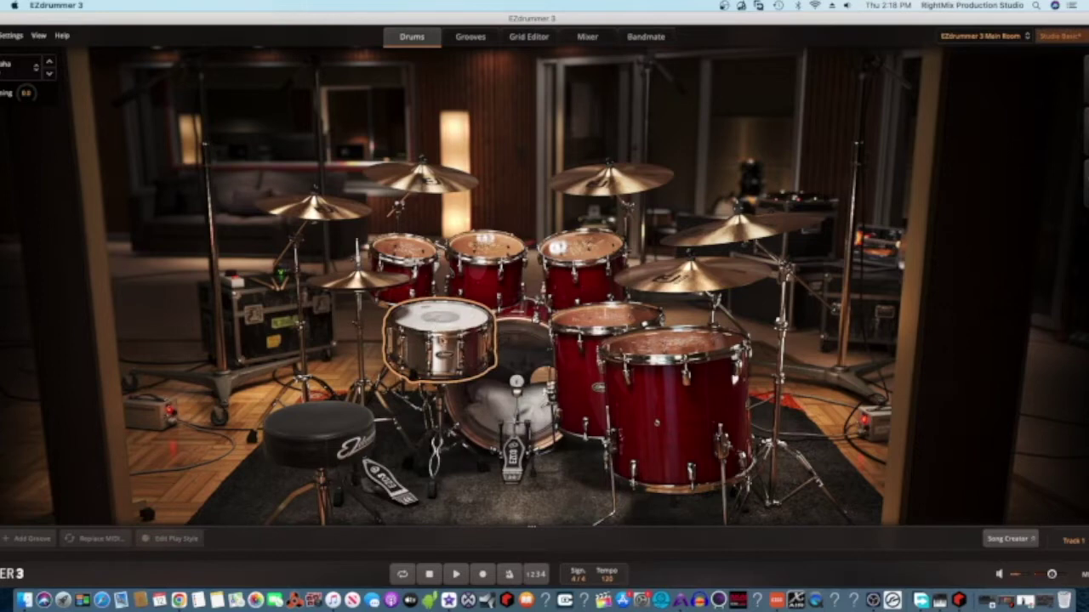
left_click(443, 333)
left_click(466, 388)
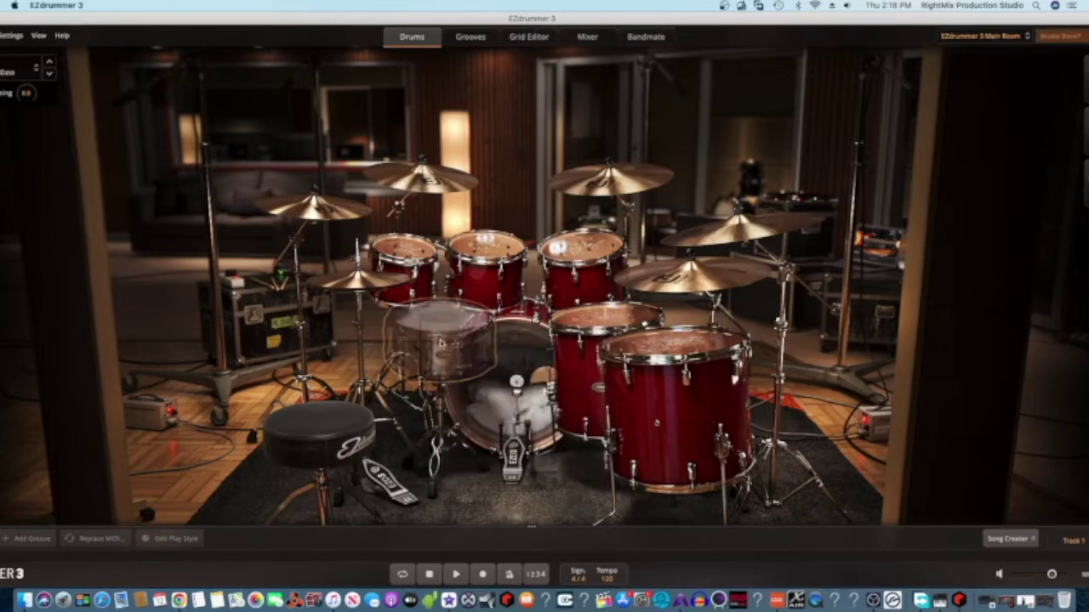
left_click(450, 329)
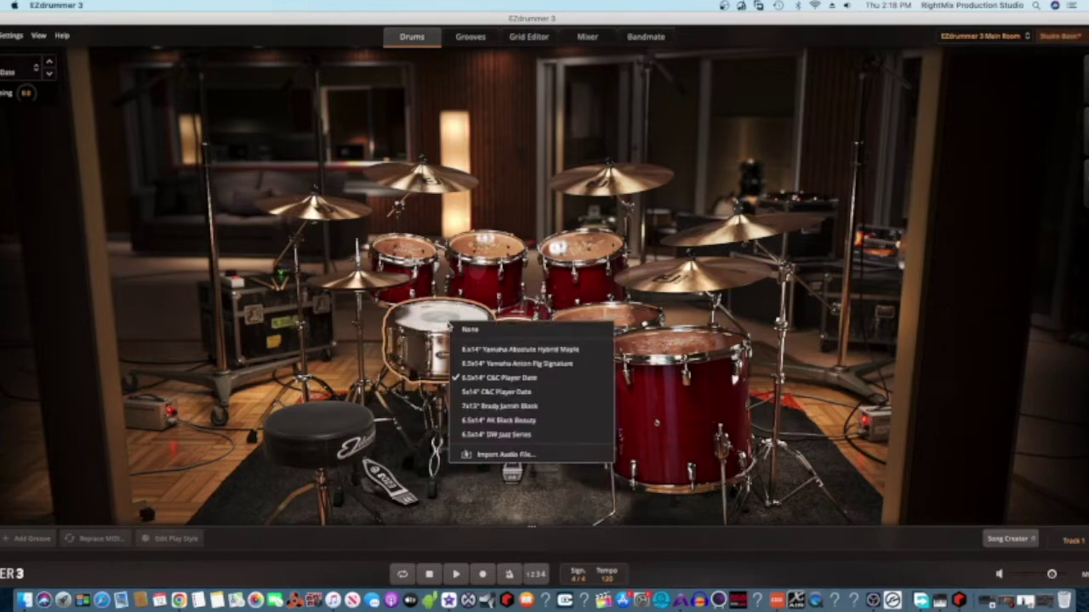
left_click(491, 393)
left_click(445, 324)
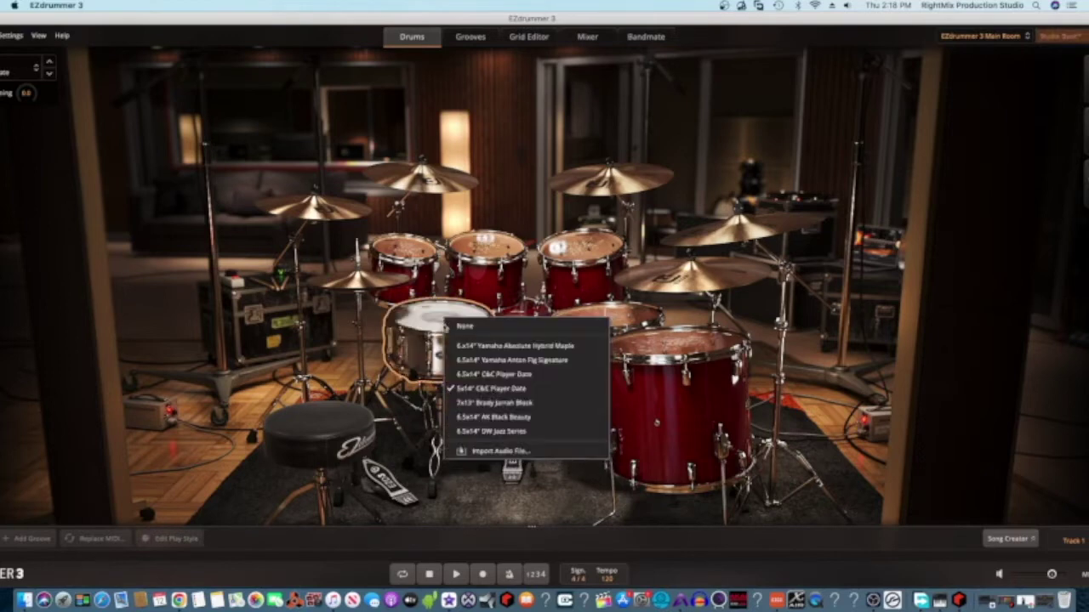
left_click(444, 300)
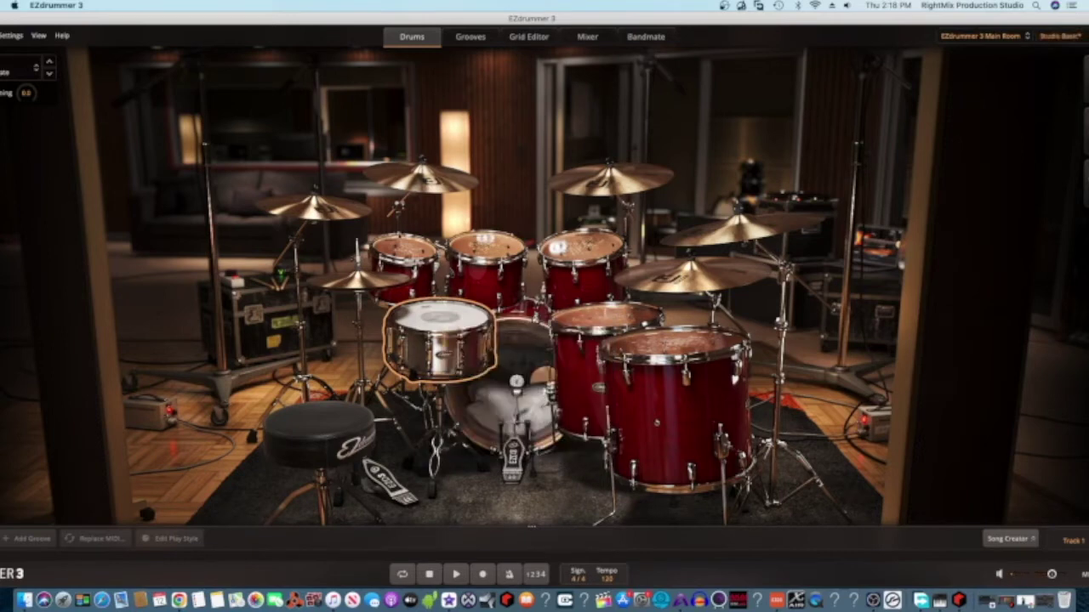
left_click(420, 321)
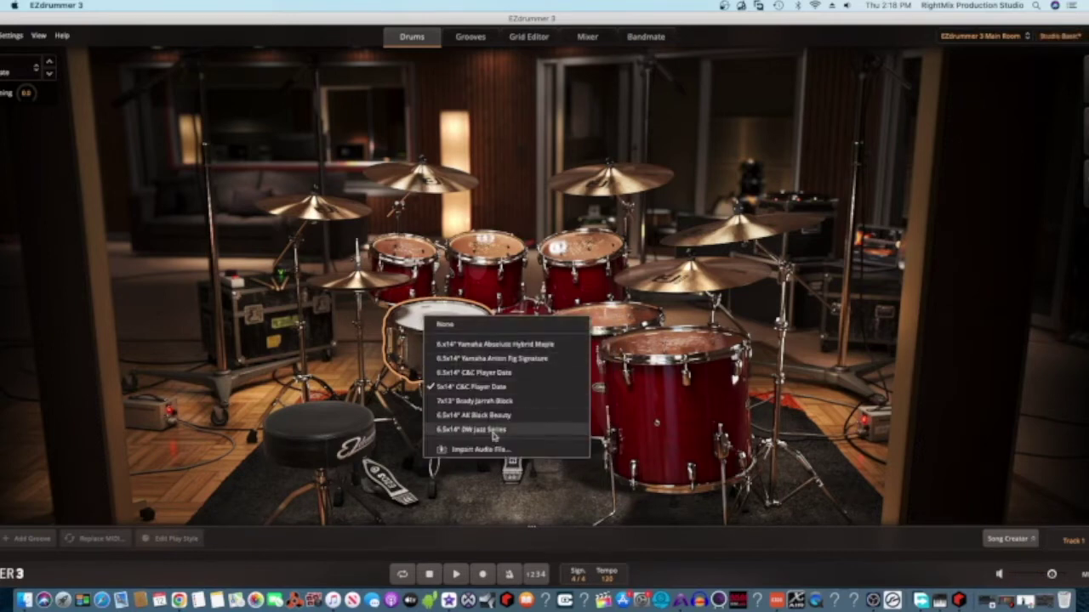
left_click(466, 431)
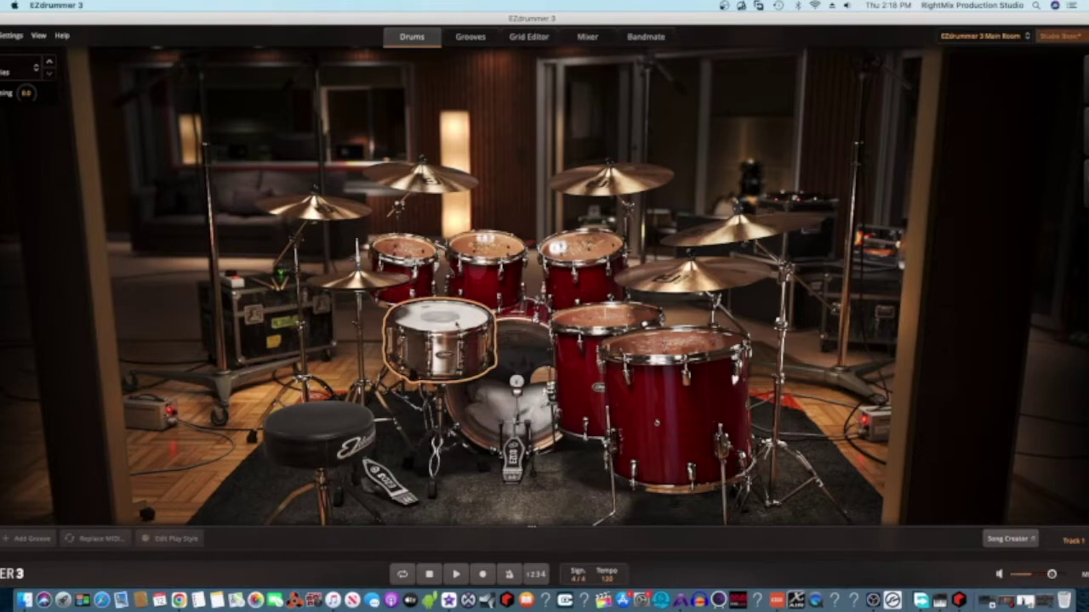
Swap toms to 7x8" Yamaha, 10x14" and 16x16" C&C Player Date, leaving others unchanged
left_click(414, 252)
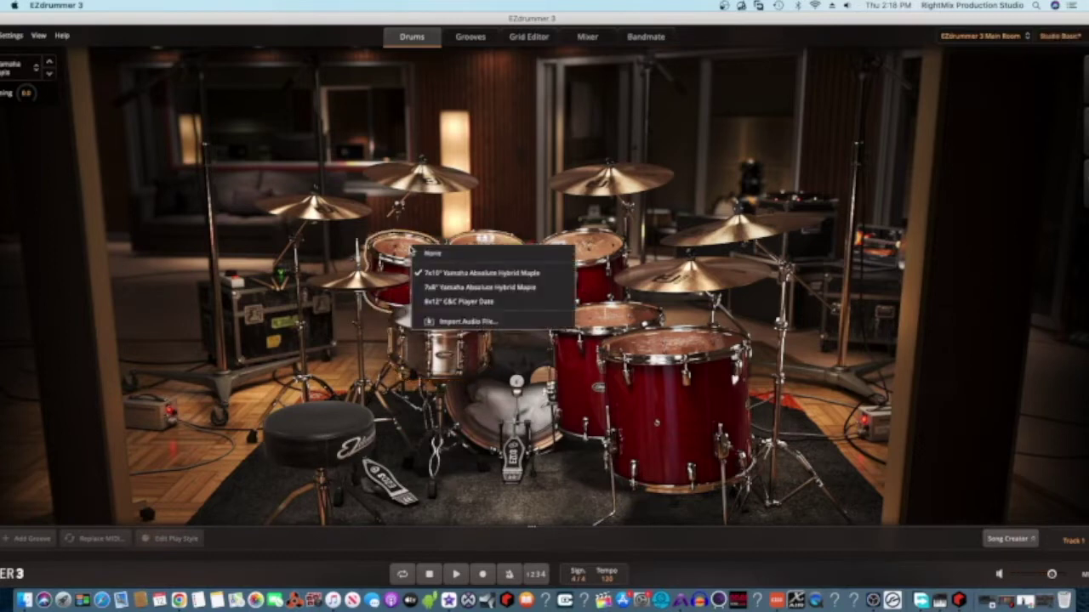
left_click(457, 289)
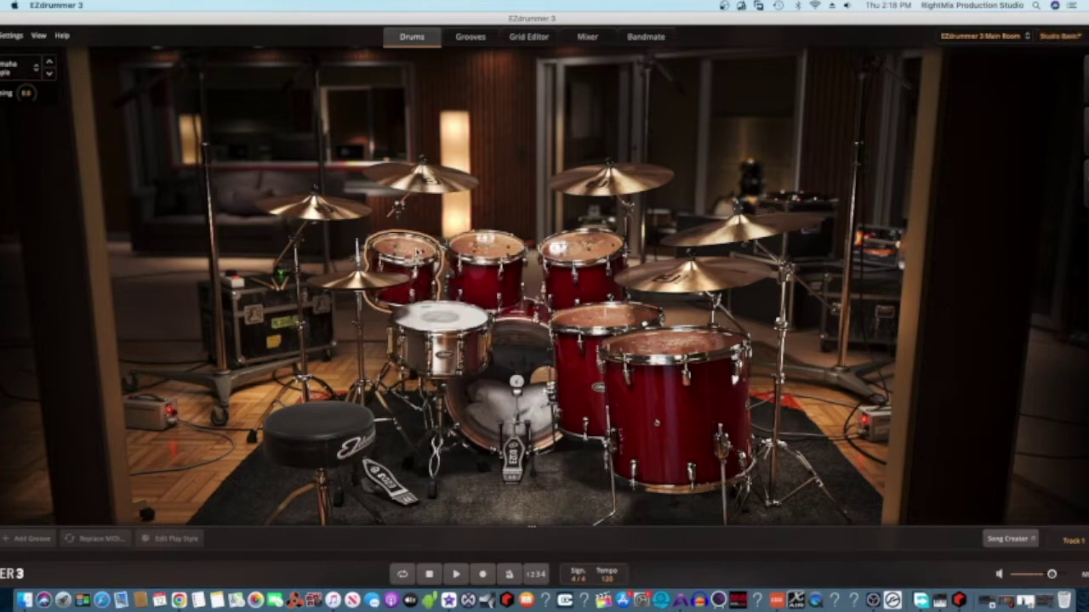
left_click(501, 248)
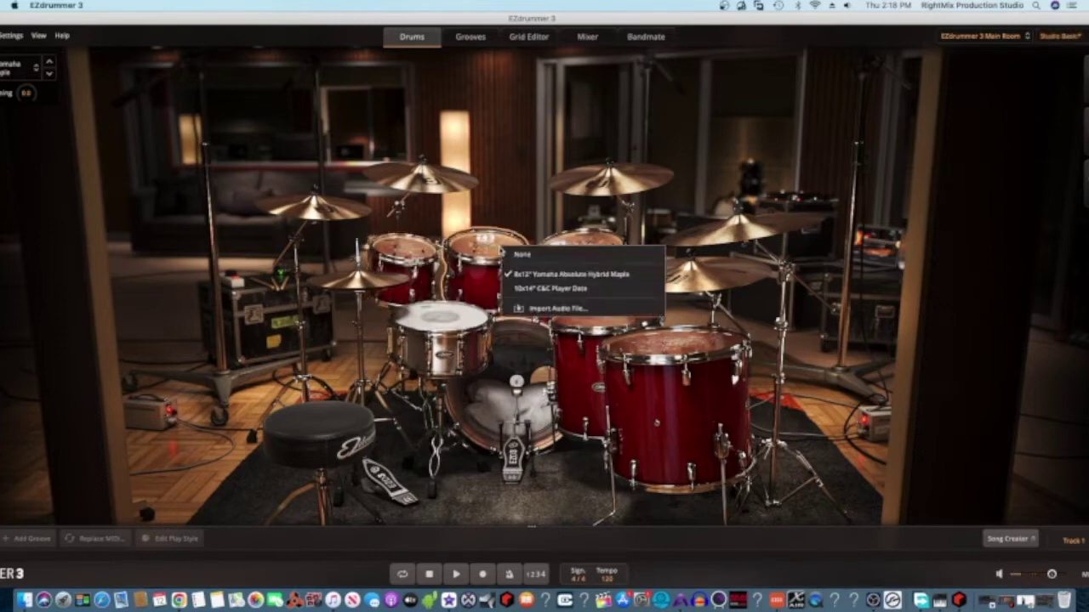
left_click(525, 292)
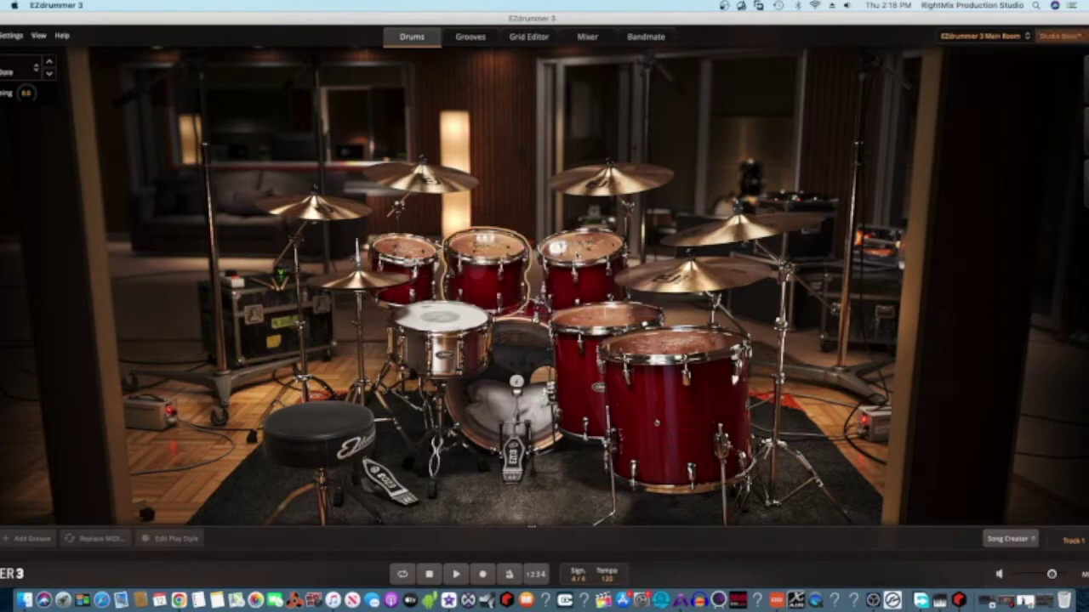
left_click(614, 250)
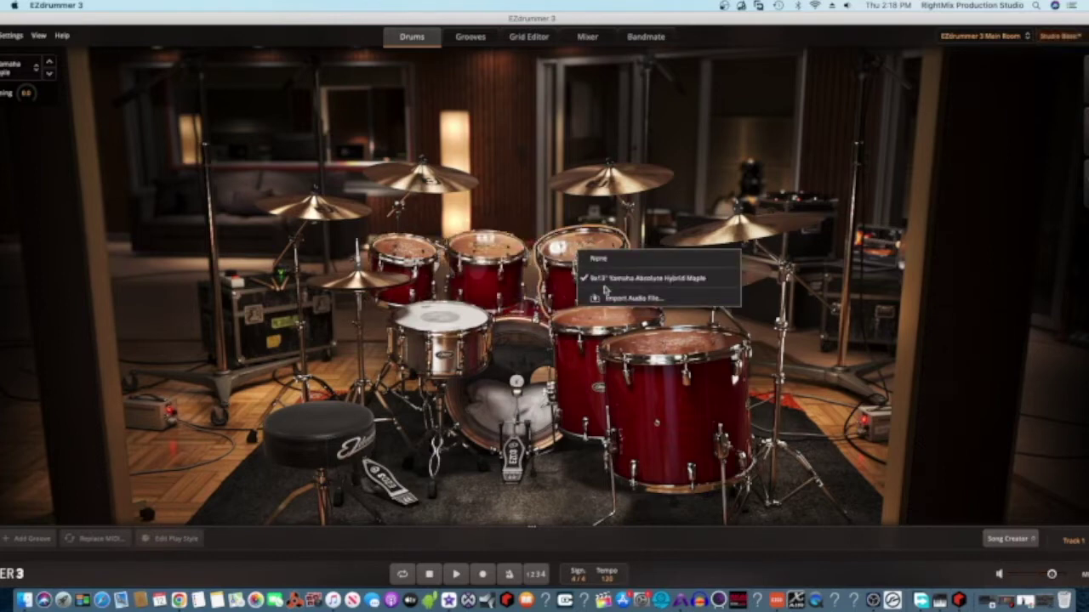
left_click(609, 314)
left_click(609, 315)
left_click(661, 353)
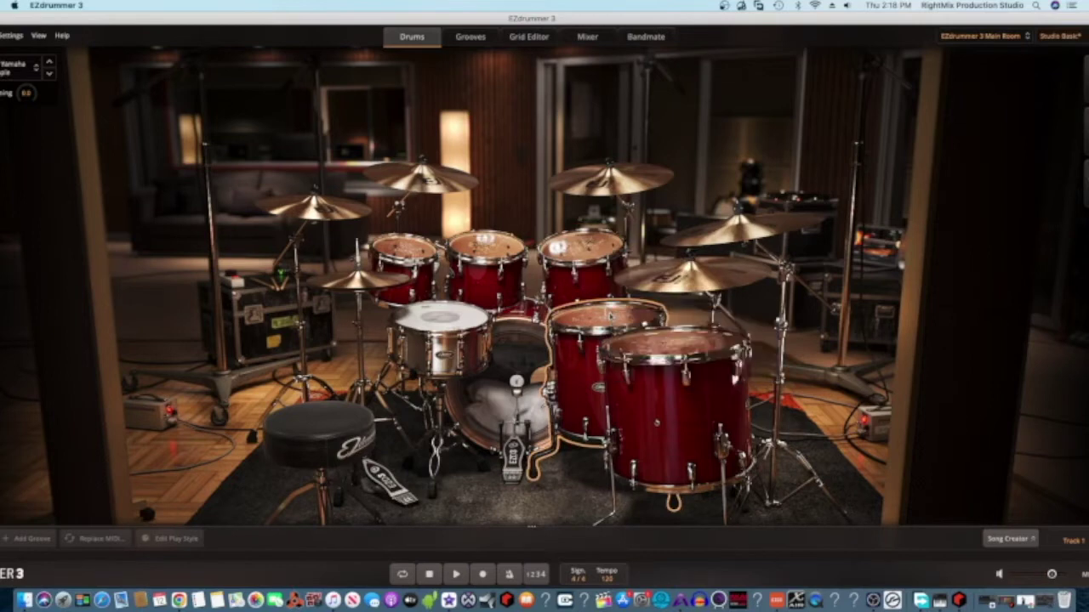
left_click(675, 340)
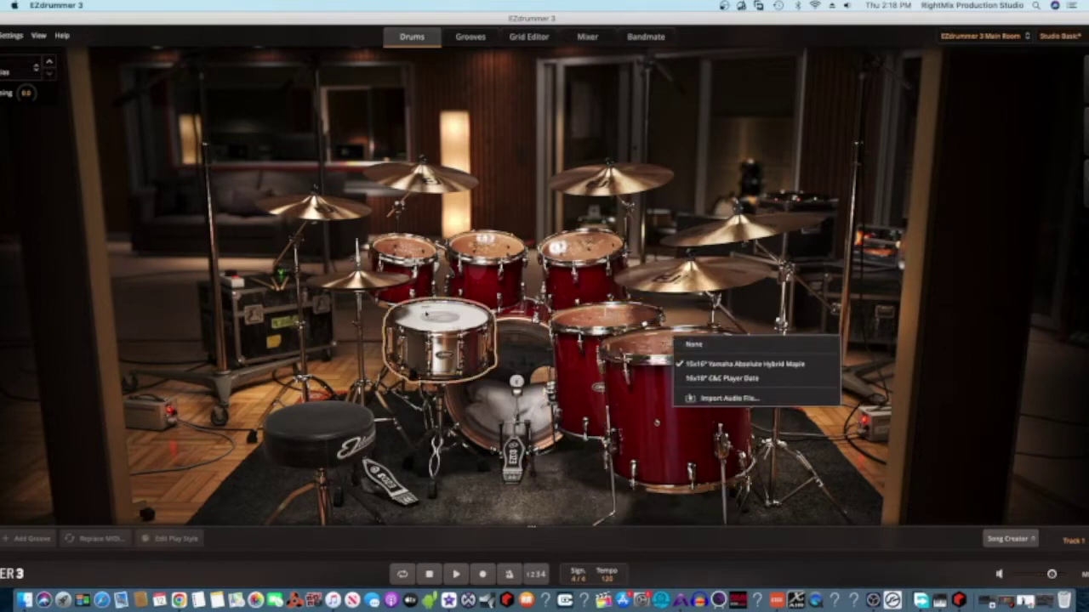
left_click(428, 315)
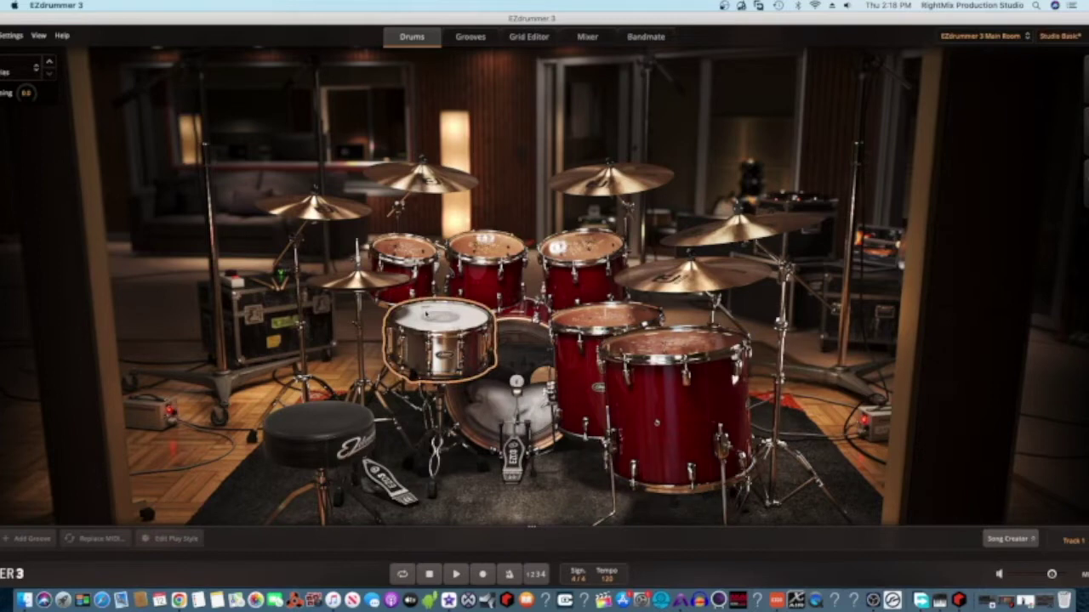
View the crash cymbal's sample choices and dismiss them, keeping the current crash
left_click(314, 215)
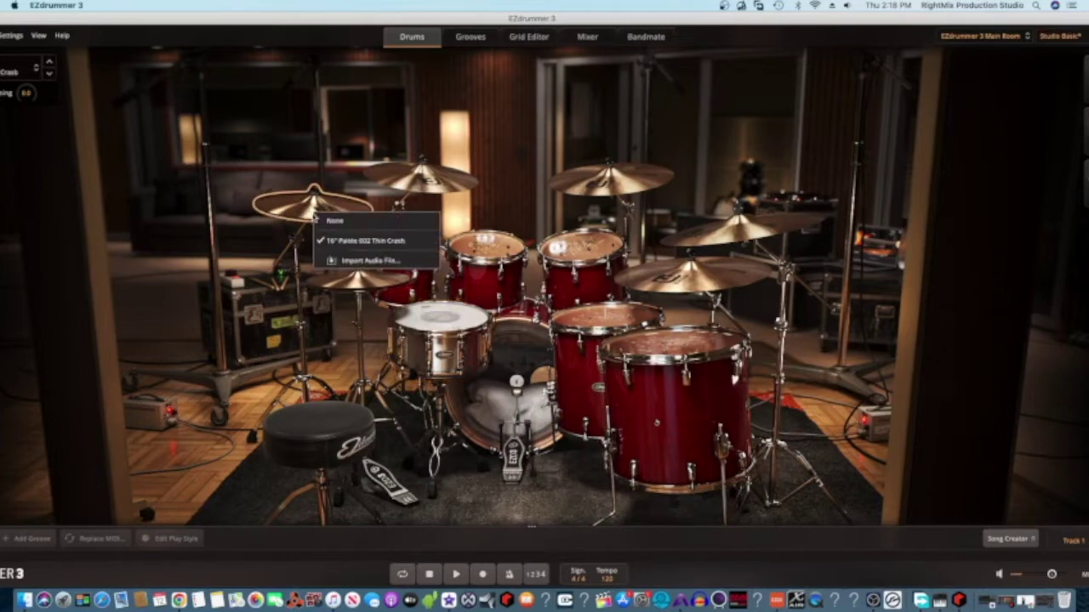
left_click(530, 171)
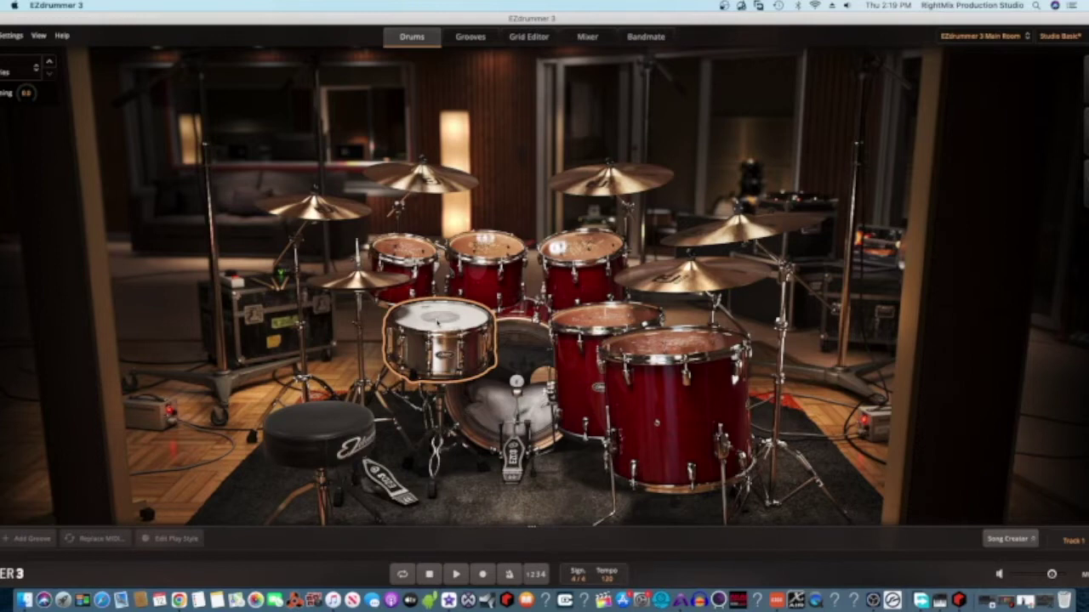
Load the Toontrack Studio Pop preset, then replace it with Toontrack Studio Deluxe
left_click(1057, 36)
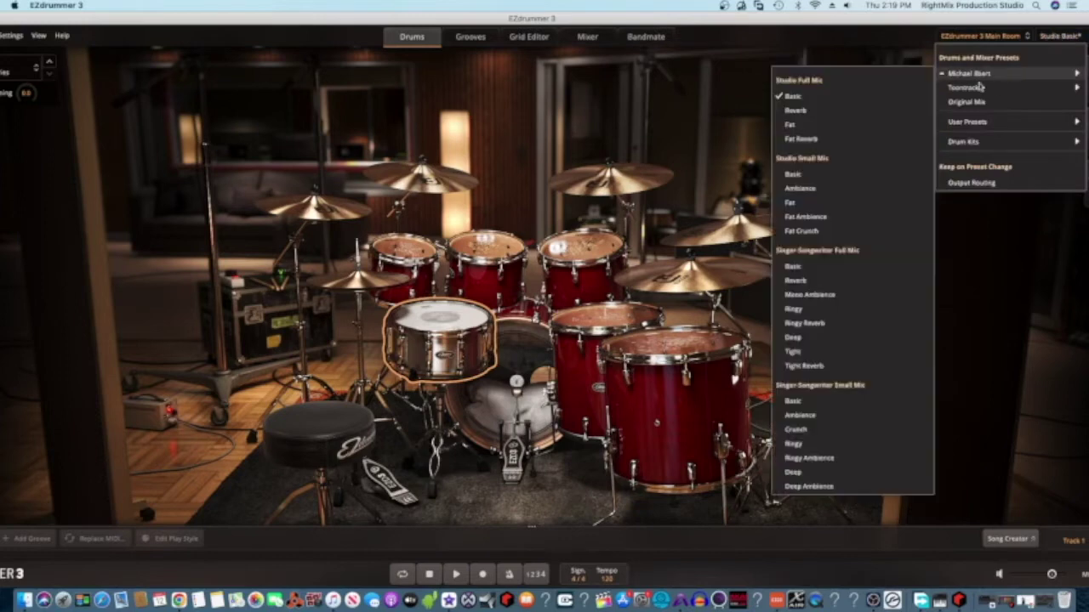
mouse_move(979, 80)
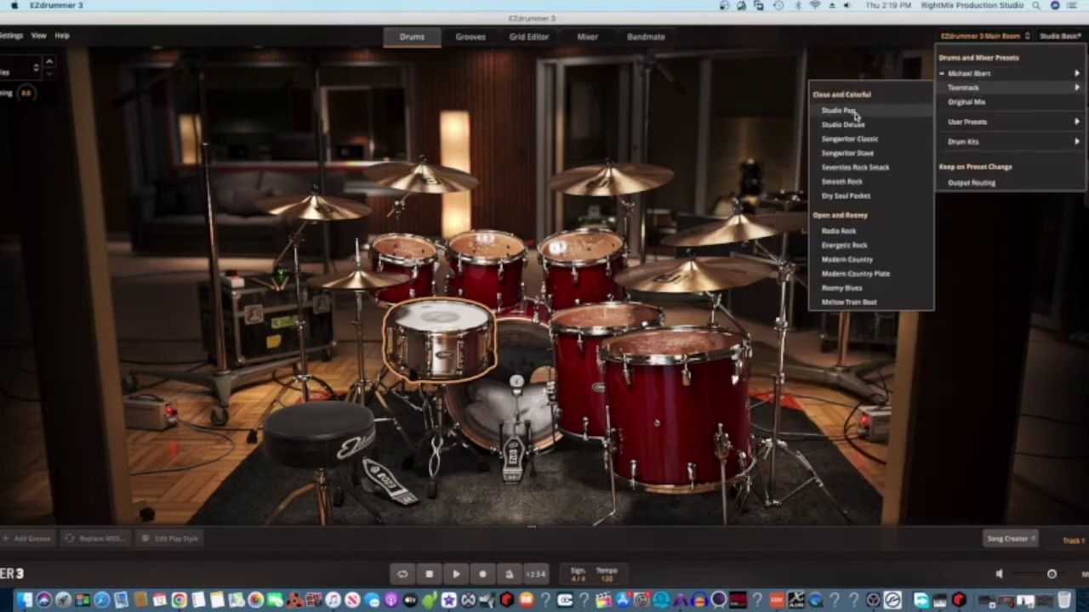
left_click(852, 111)
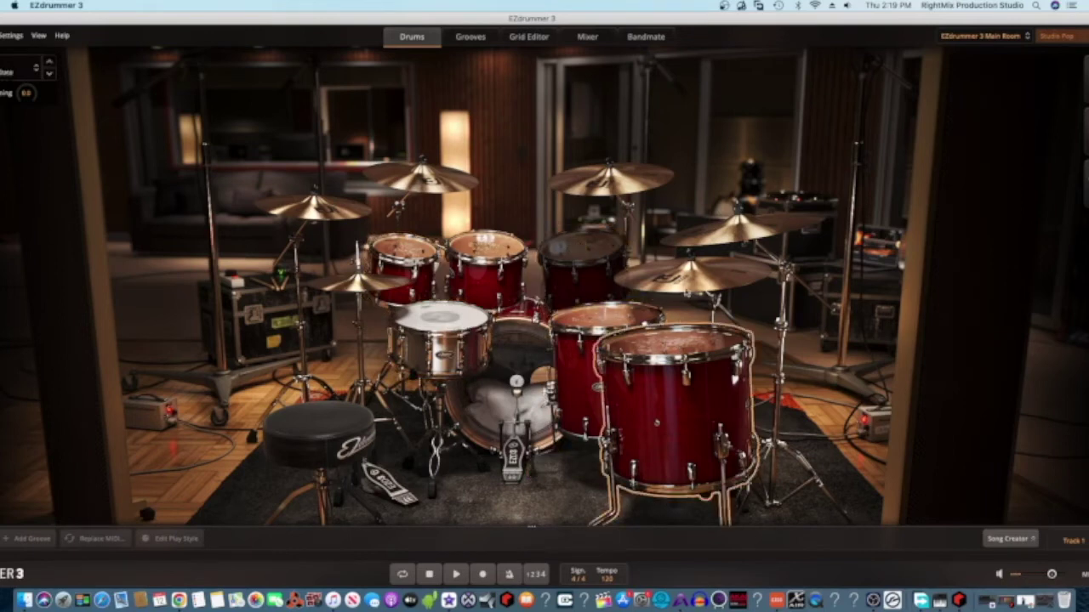
left_click(1062, 37)
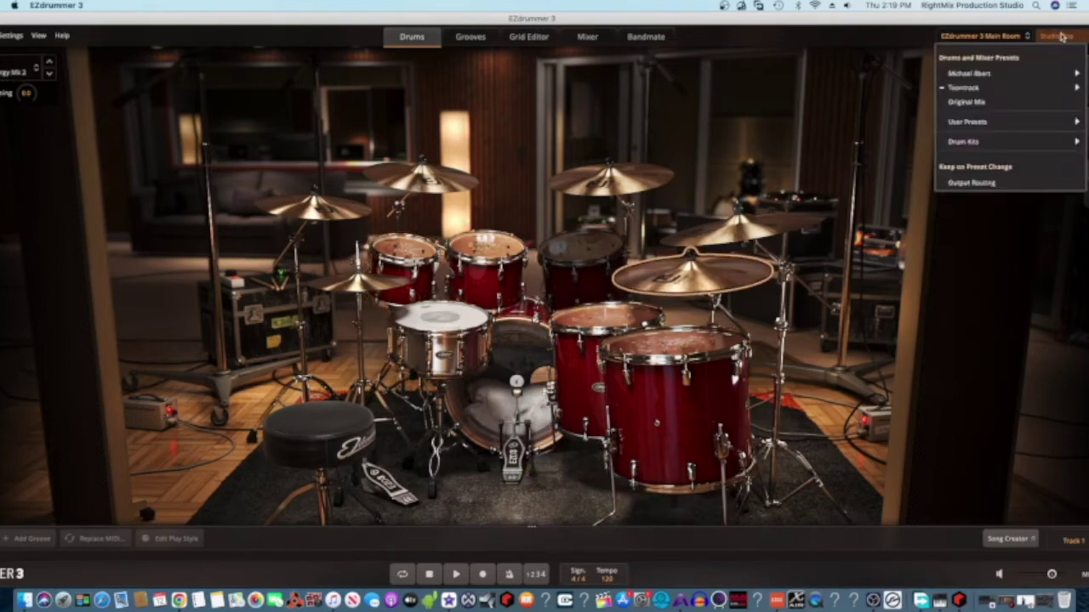
mouse_move(951, 92)
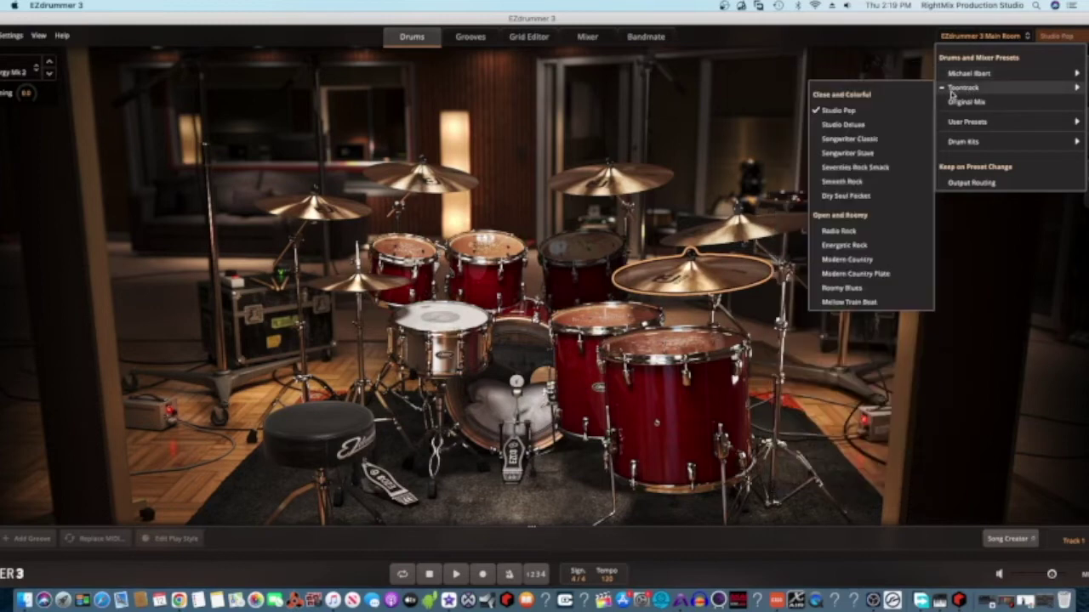
left_click(848, 128)
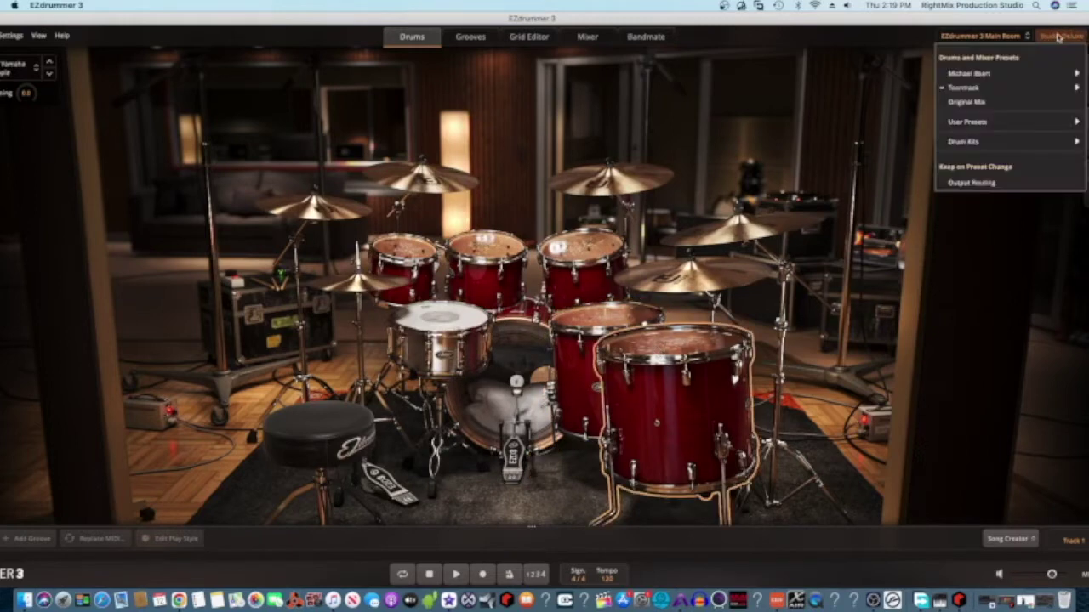
mouse_move(994, 143)
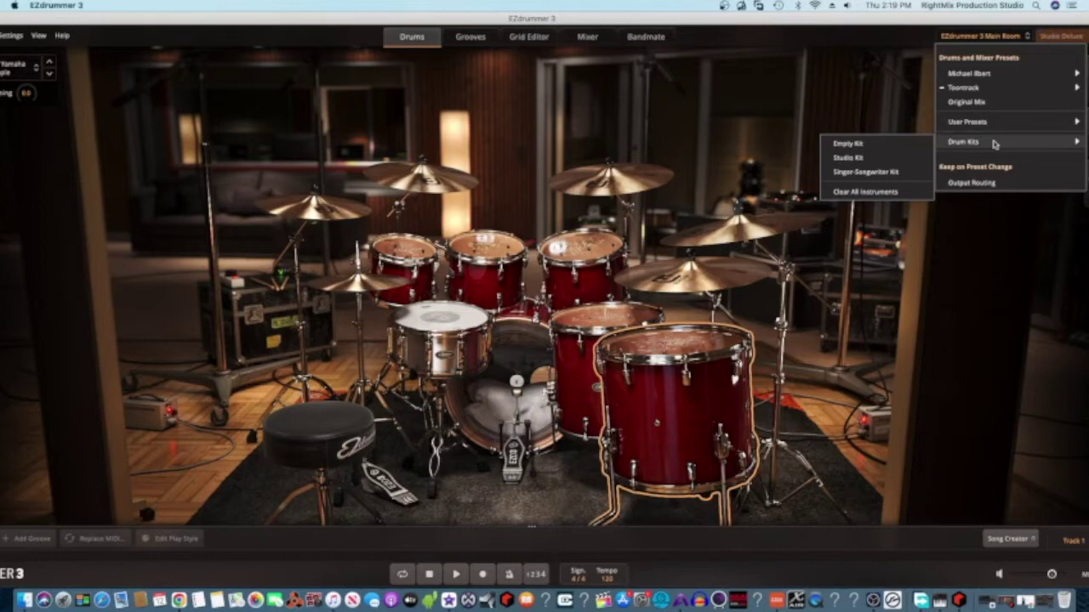
left_click(847, 57)
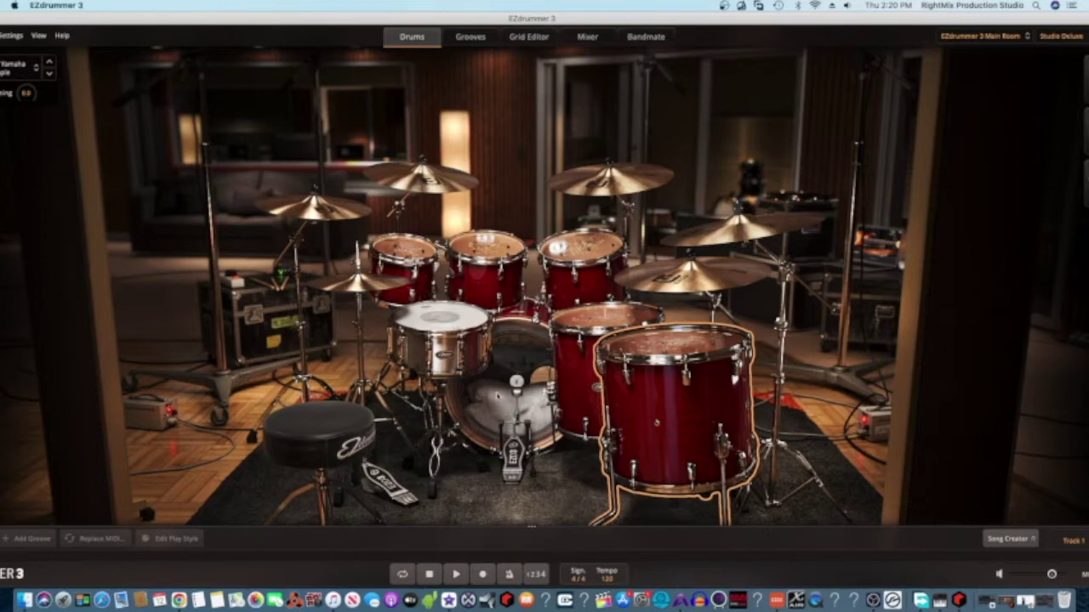
Import UK Drill - Kick (1).wav as the kick drum sample after previewing it
right_click(498, 396)
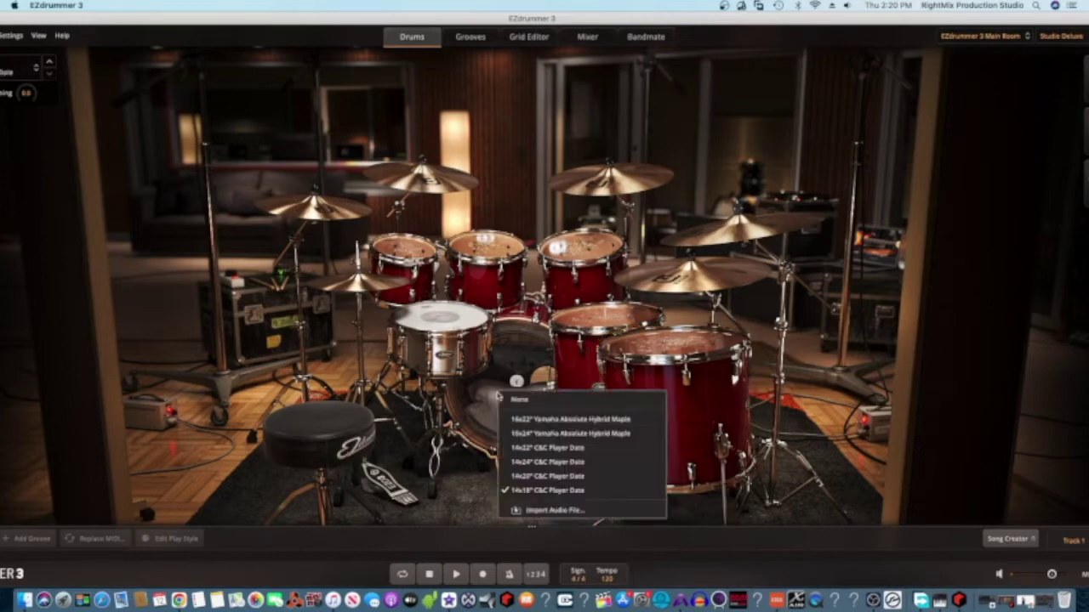
left_click(527, 514)
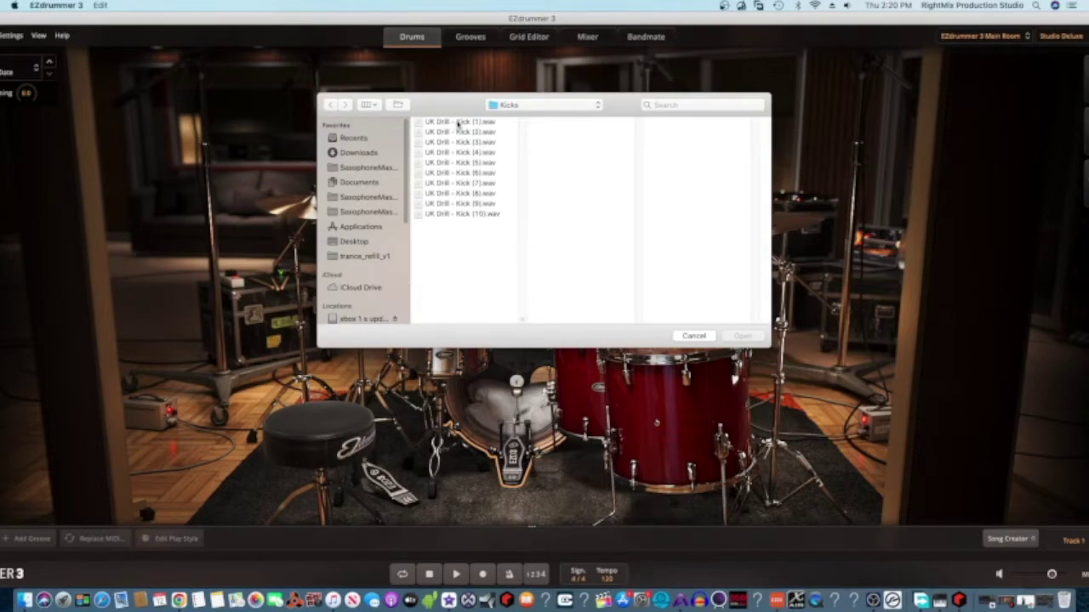
left_click(458, 125)
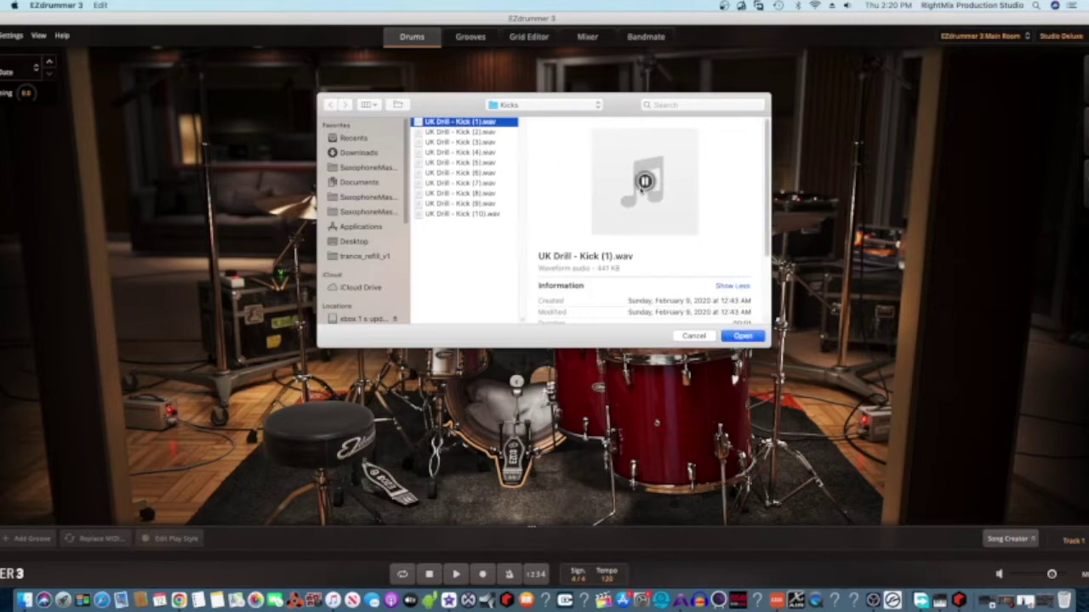
left_click(643, 182)
left_click(741, 336)
Play the kick drum several times to audition the new UK Drill kick
left_click(493, 408)
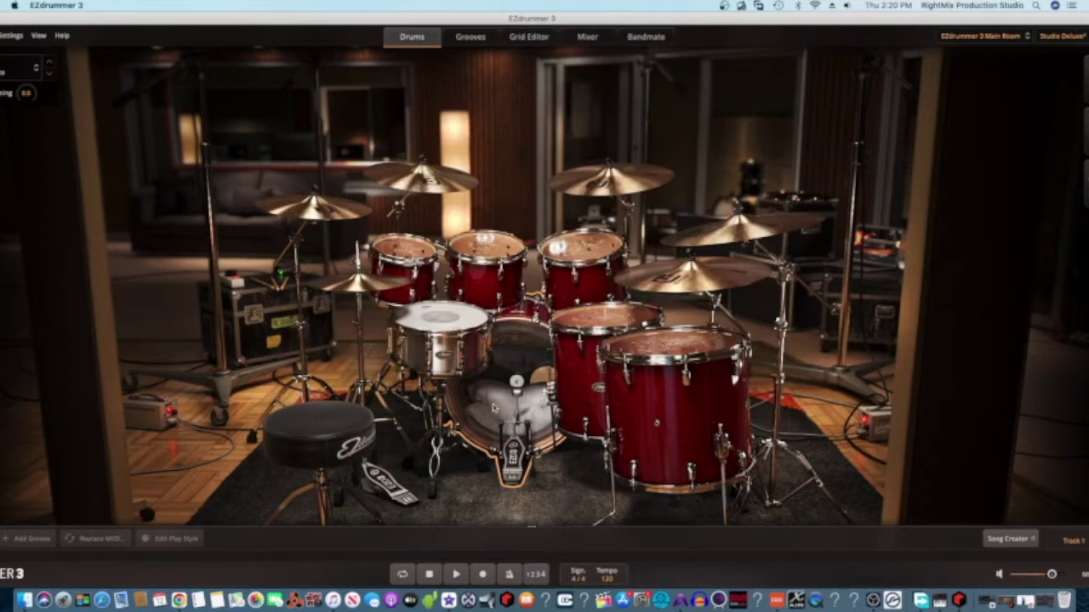
left_click(493, 409)
left_click(494, 409)
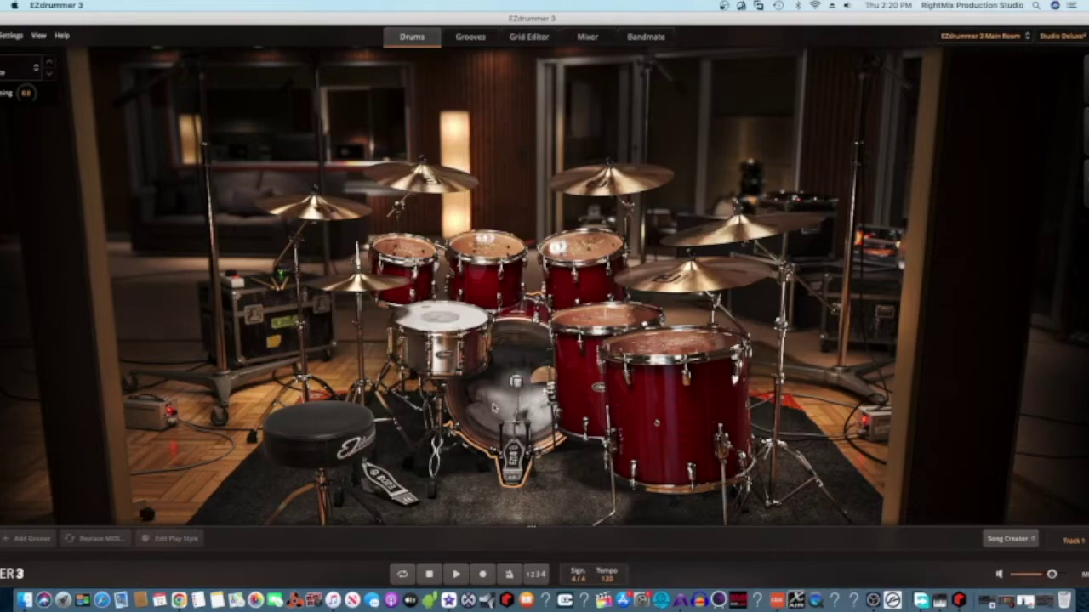
left_click(493, 409)
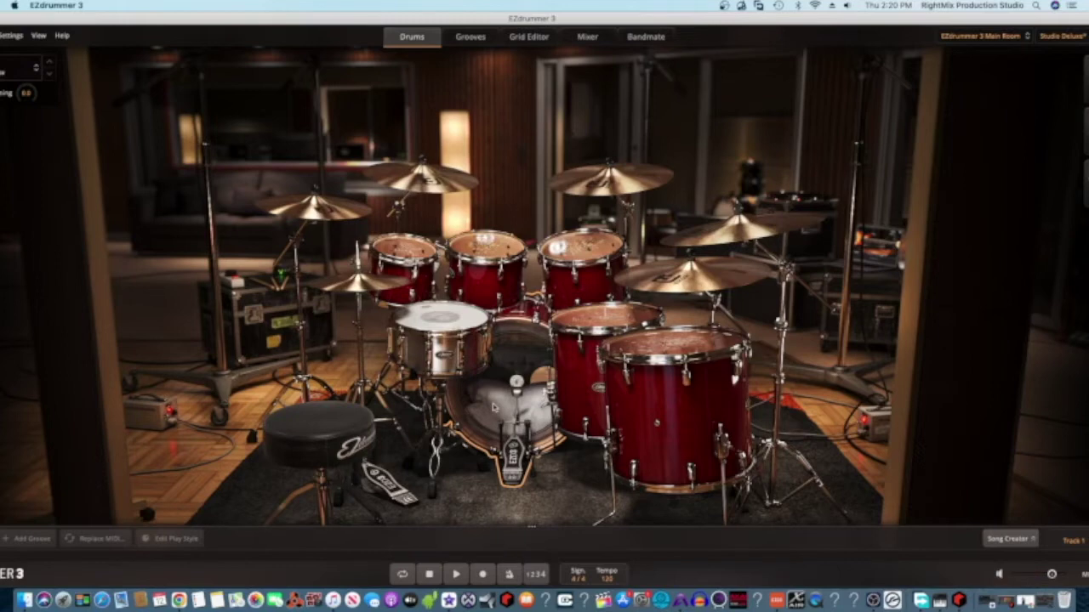
left_click(493, 409)
Start a snare audio-file import and navigate from the Desktop to the UK Drill Snares folder
right_click(437, 314)
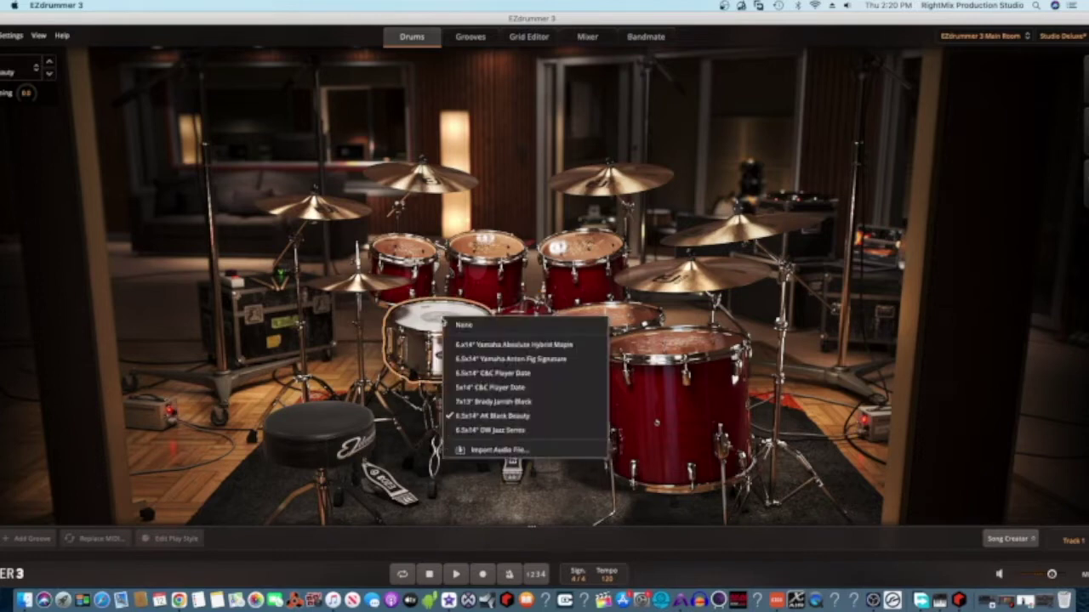
left_click(503, 452)
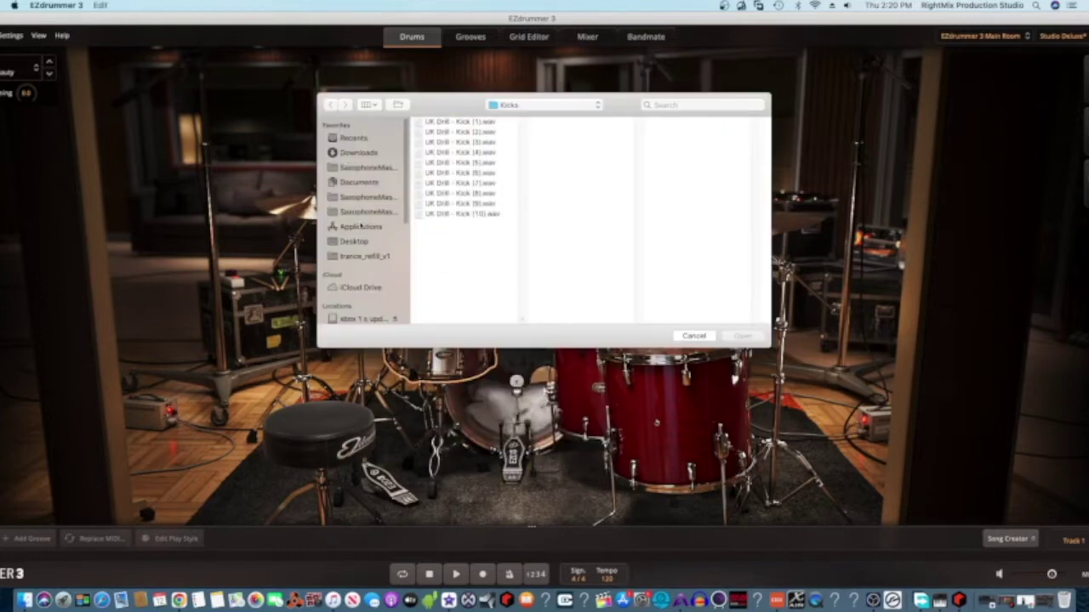
scroll(375, 318, "down", 10)
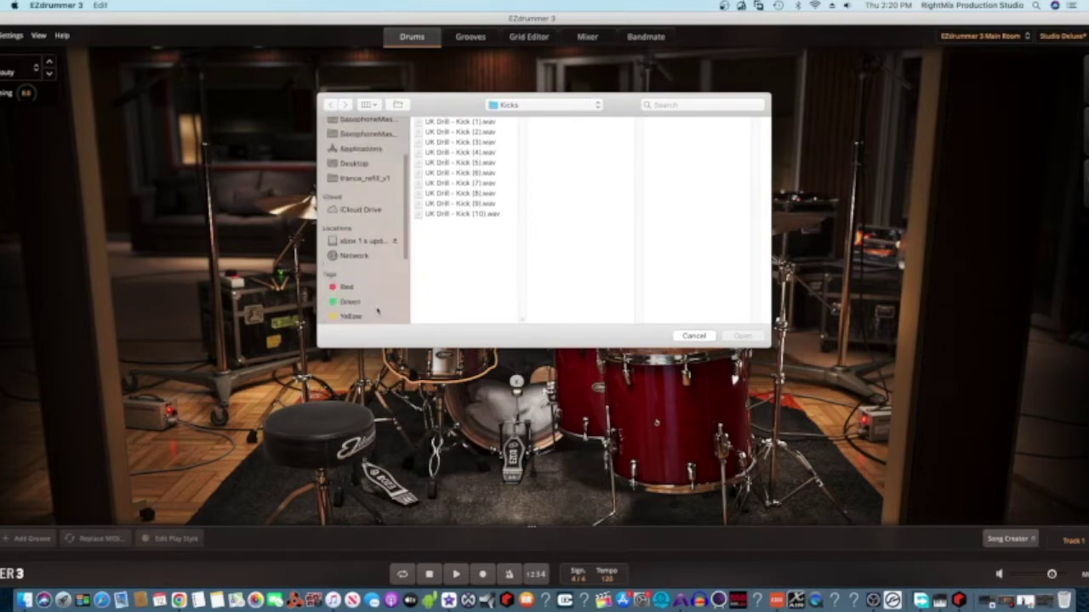
scroll(380, 310, "up", 10)
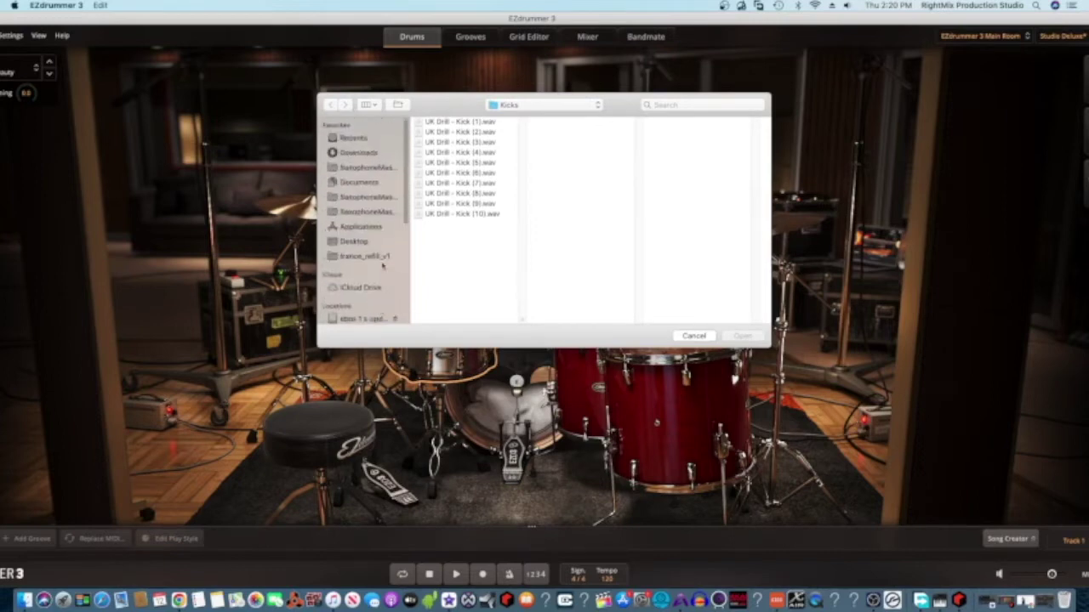
left_click(370, 242)
scroll(475, 275, "down", 5)
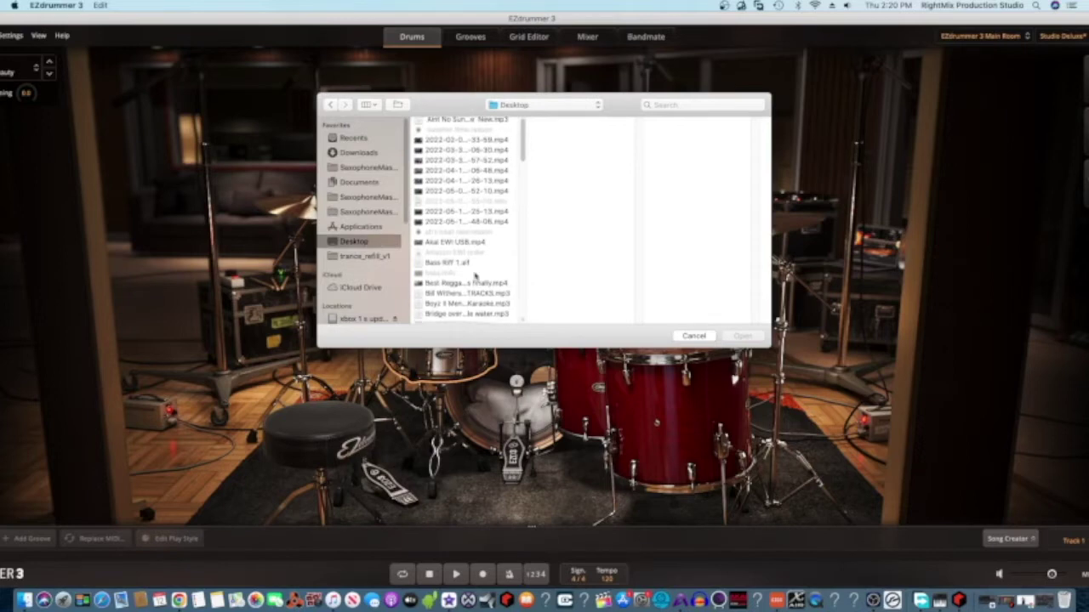
scroll(474, 275, "down", 5)
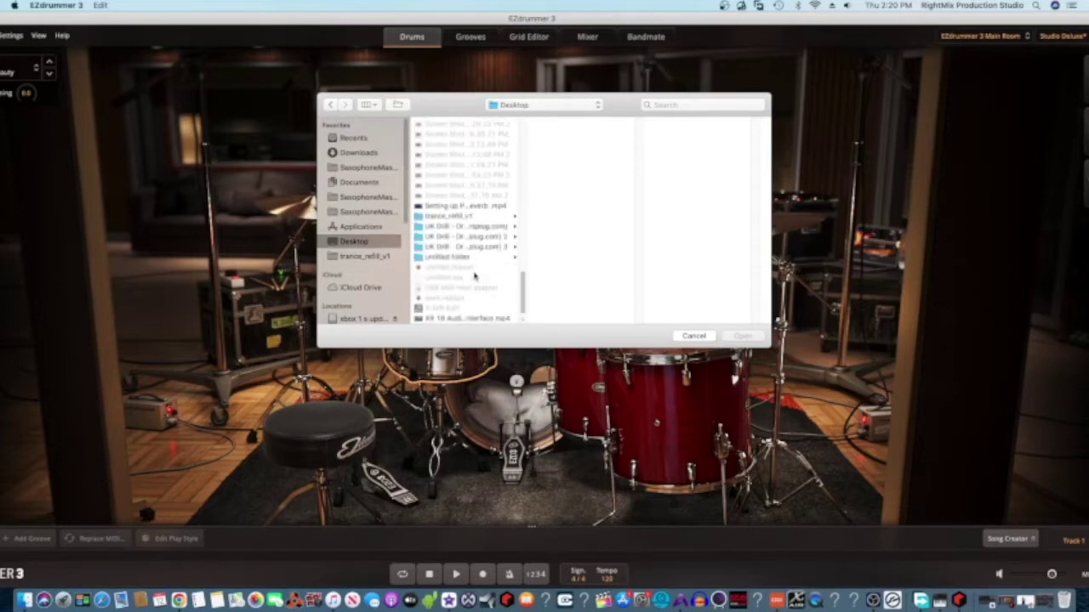
left_click(445, 248)
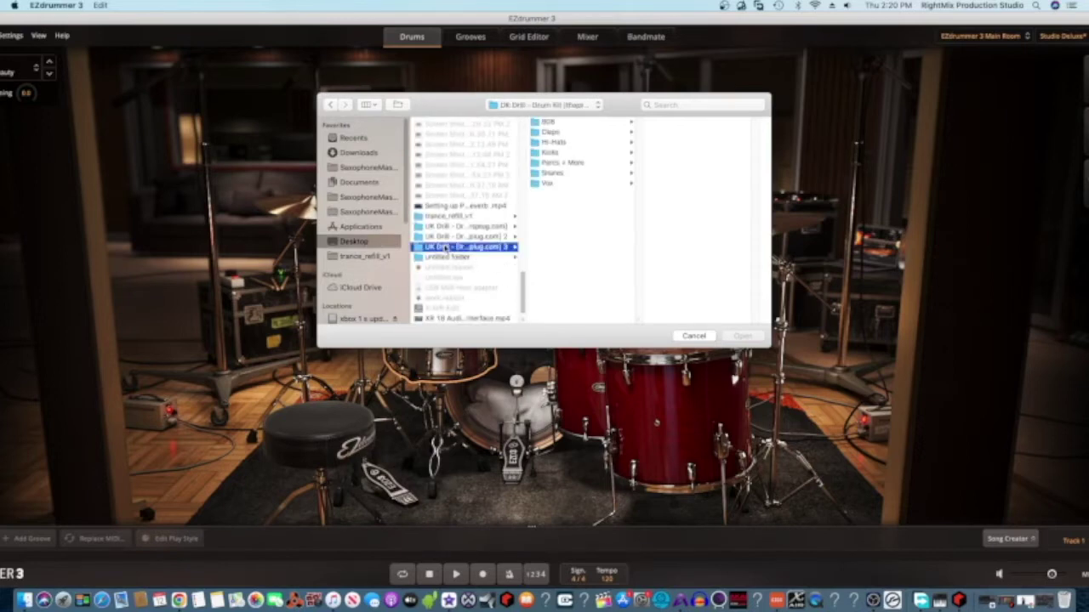
left_click(549, 173)
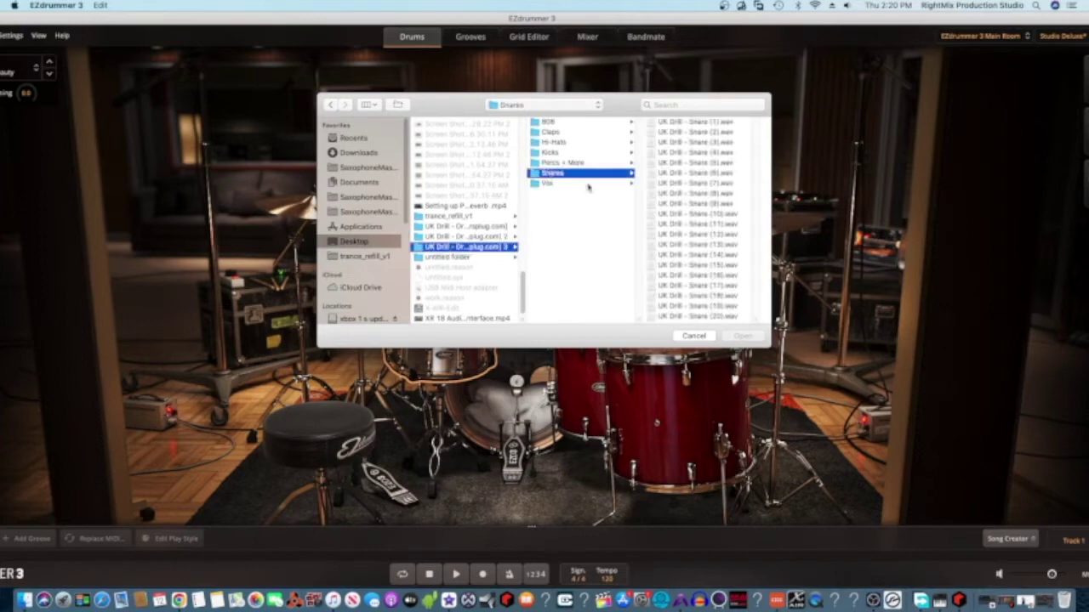
Audition Snare (7), (4) and (3), then load UK Drill - Snare (1).wav and hit the snare
left_click(683, 185)
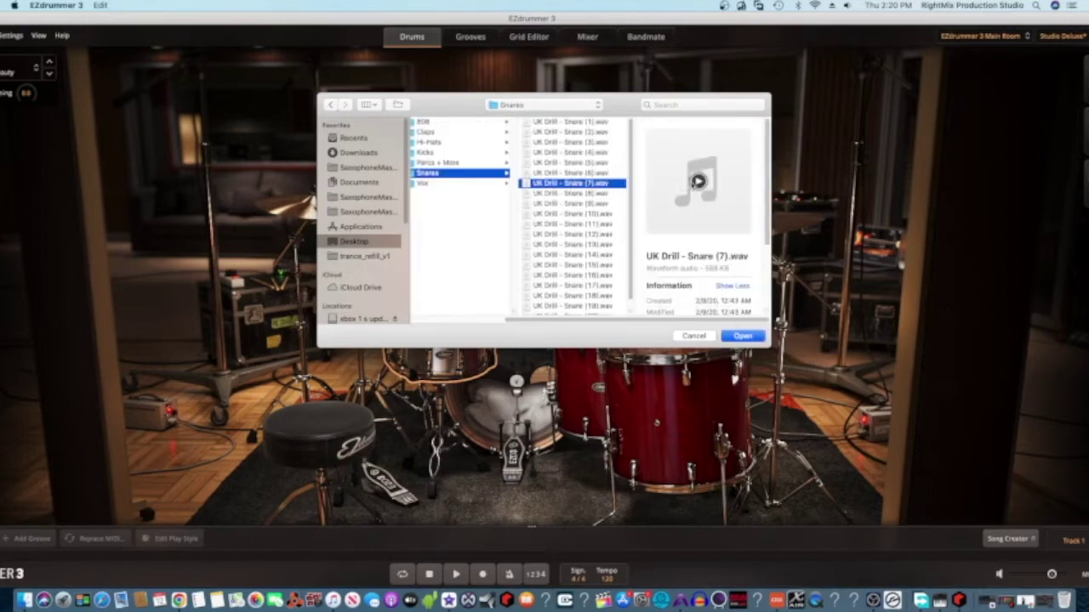
left_click(697, 181)
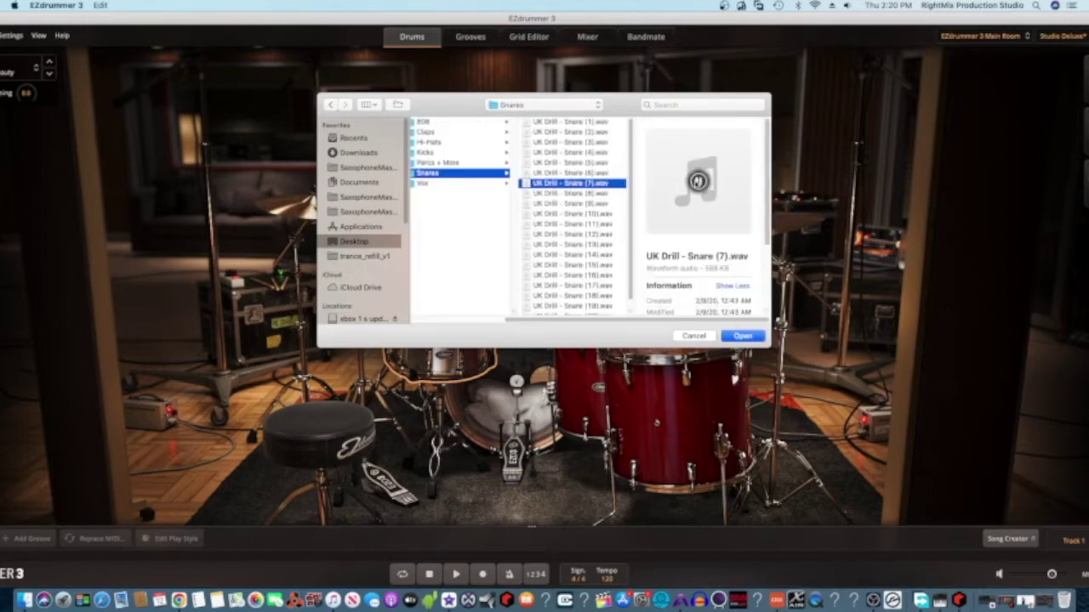
left_click(586, 153)
left_click(693, 180)
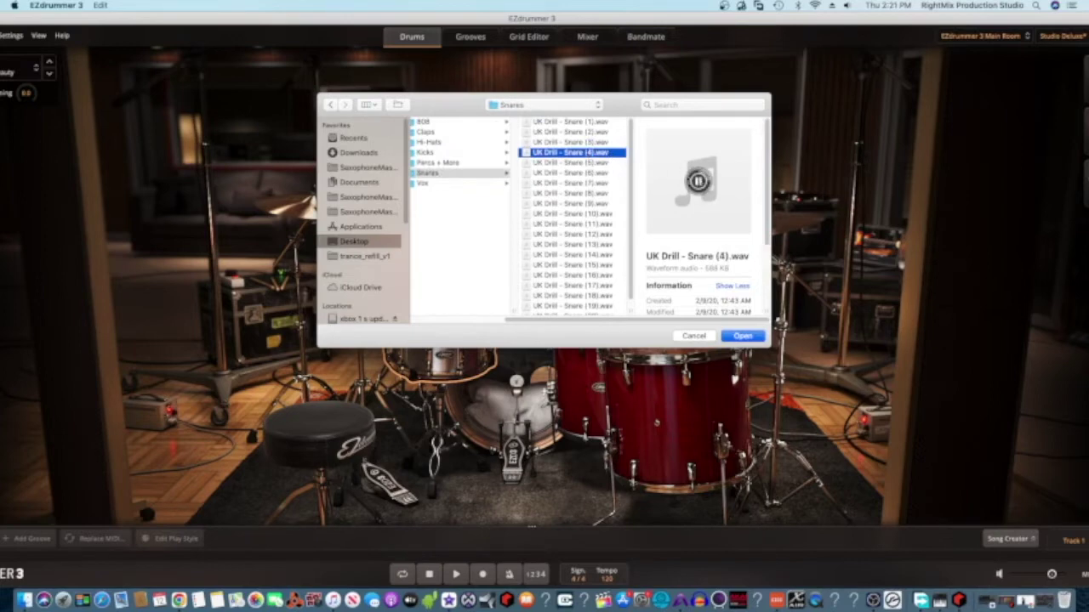
left_click(568, 142)
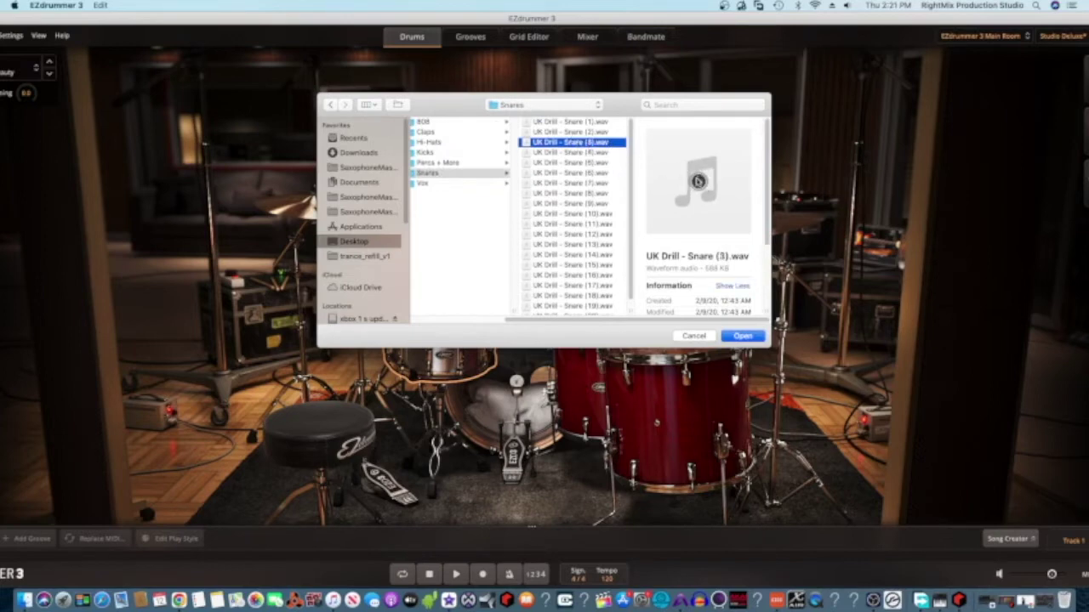
left_click(569, 122)
left_click(697, 181)
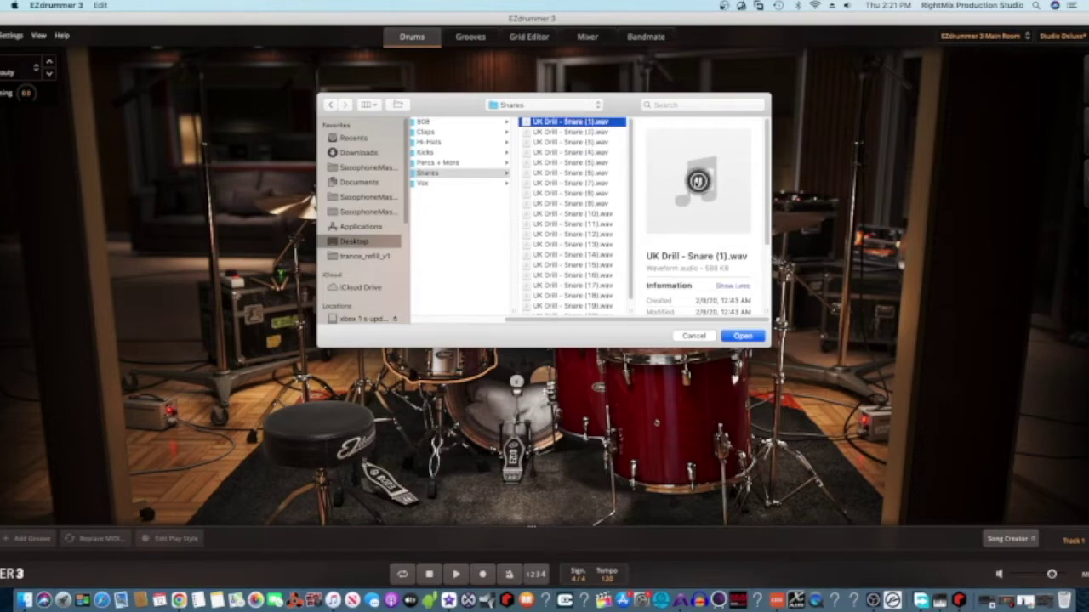
left_click(740, 336)
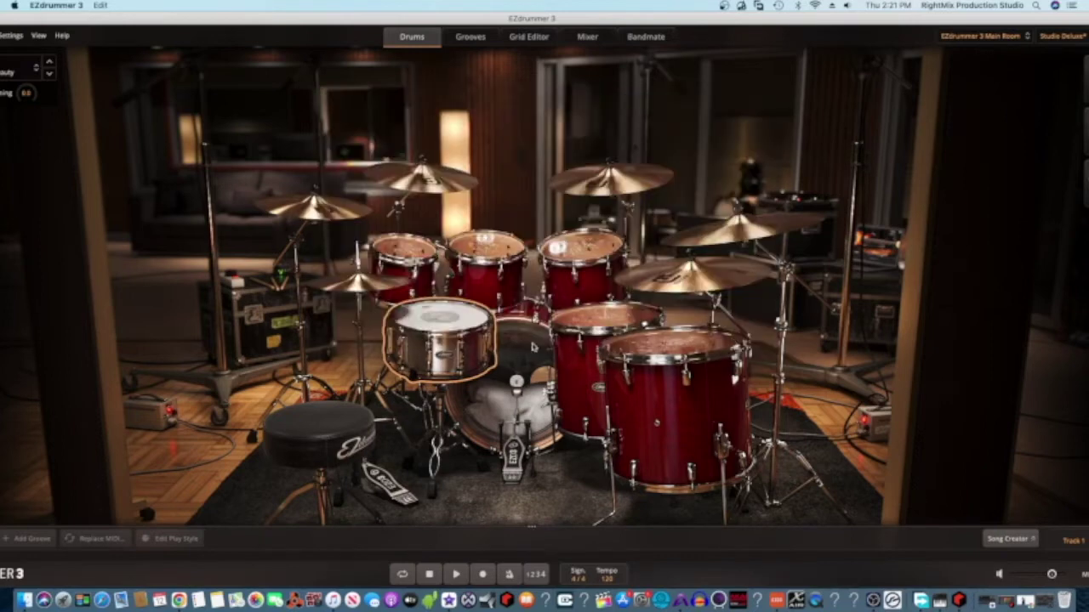
left_click(496, 377)
right_click(662, 341)
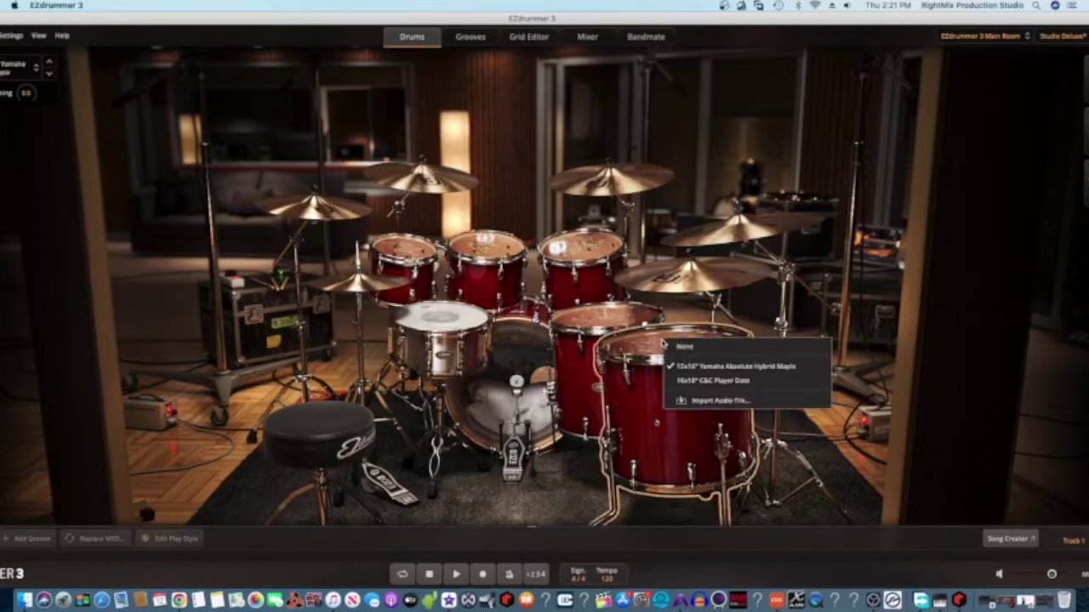
left_click(714, 401)
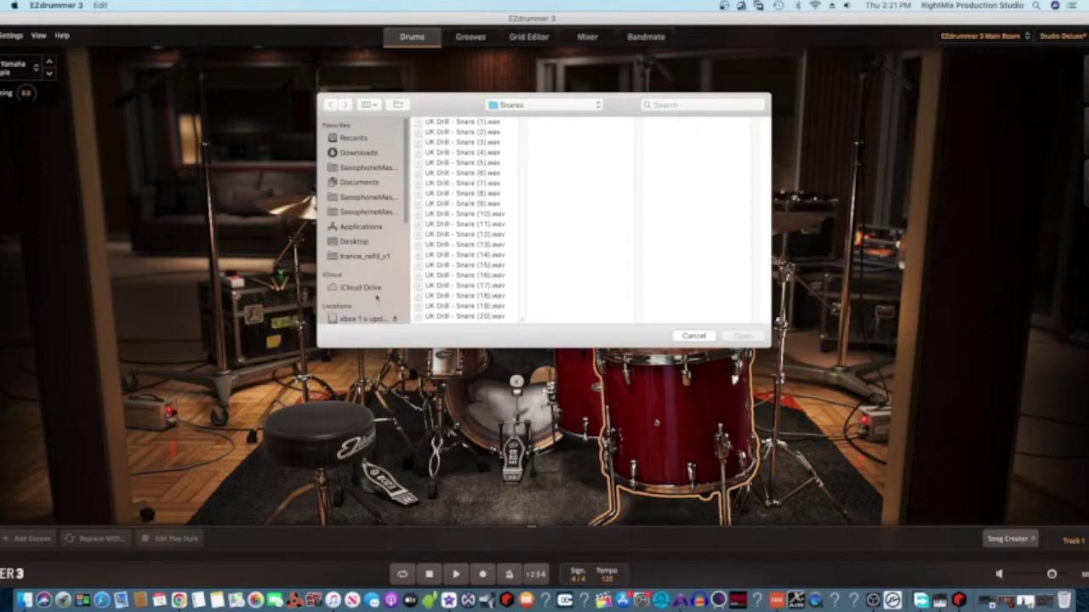
left_click(365, 241)
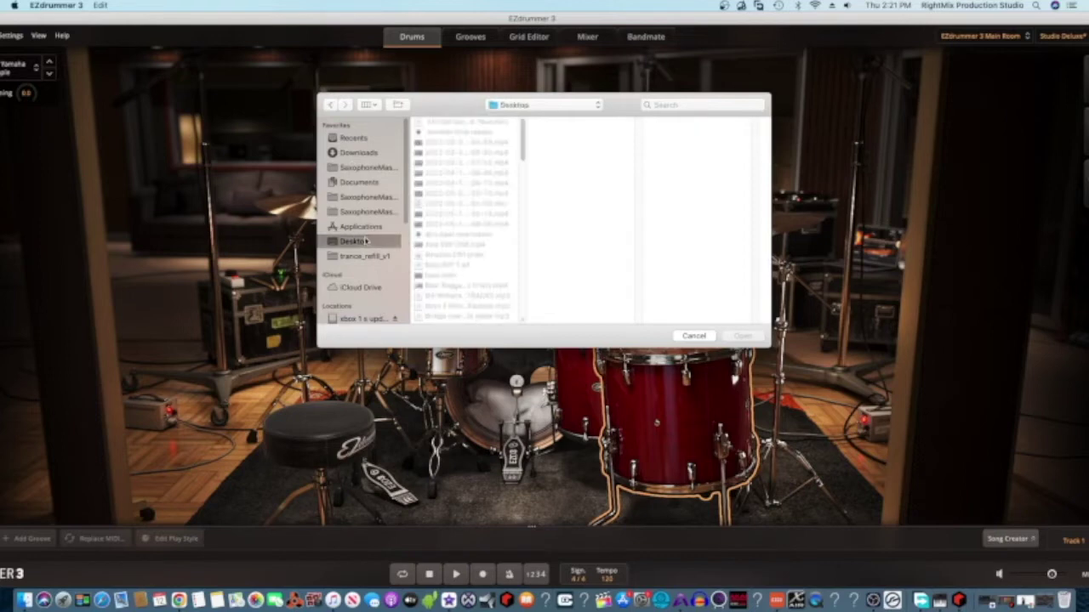
scroll(491, 258, "down", 10)
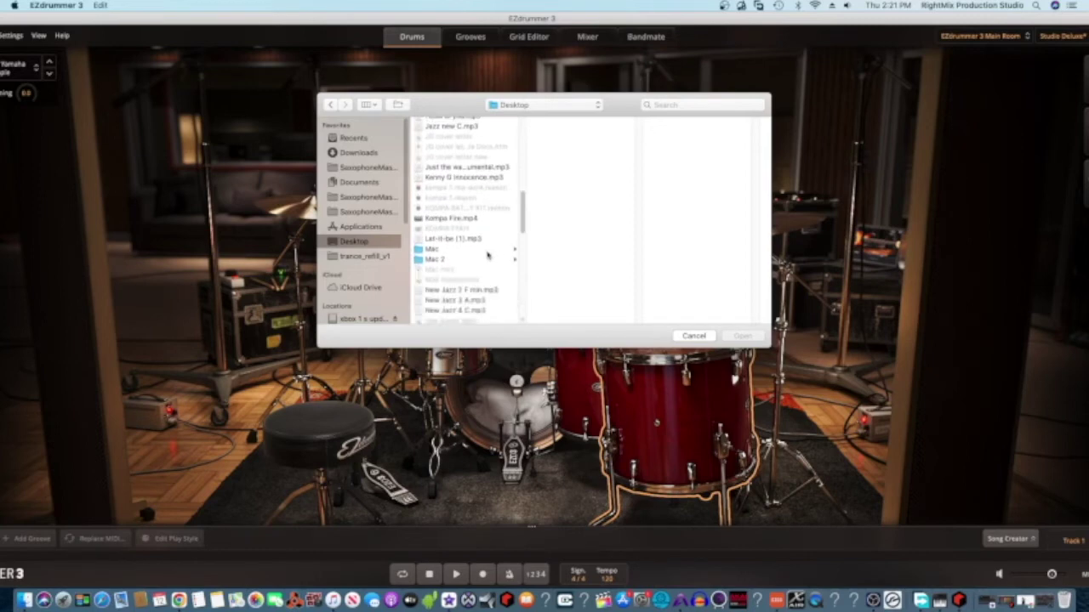
scroll(487, 255, "down", 15)
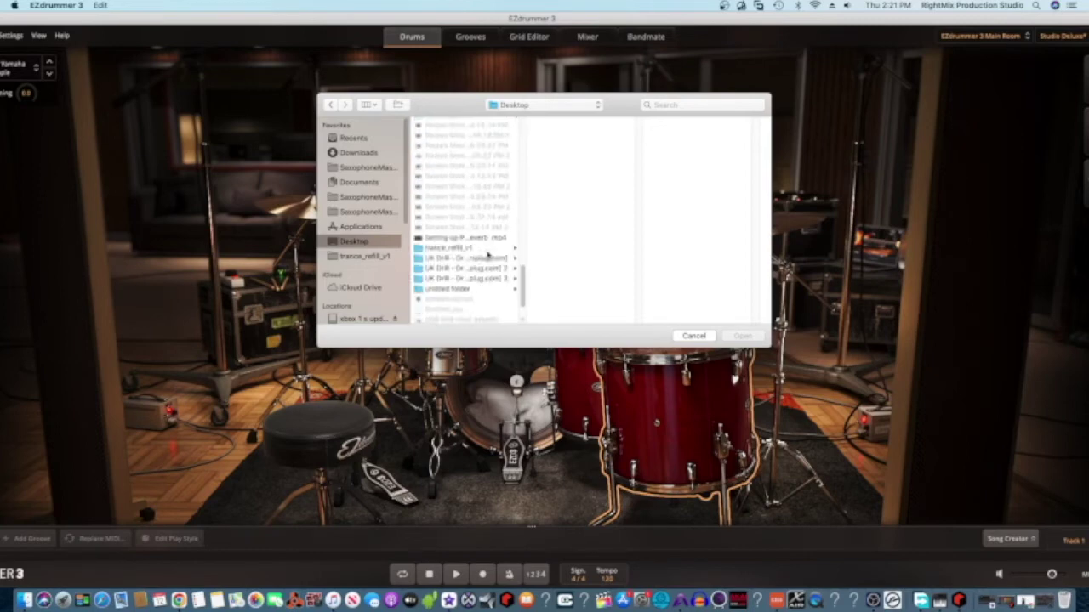
scroll(488, 255, "down", 3)
left_click(464, 227)
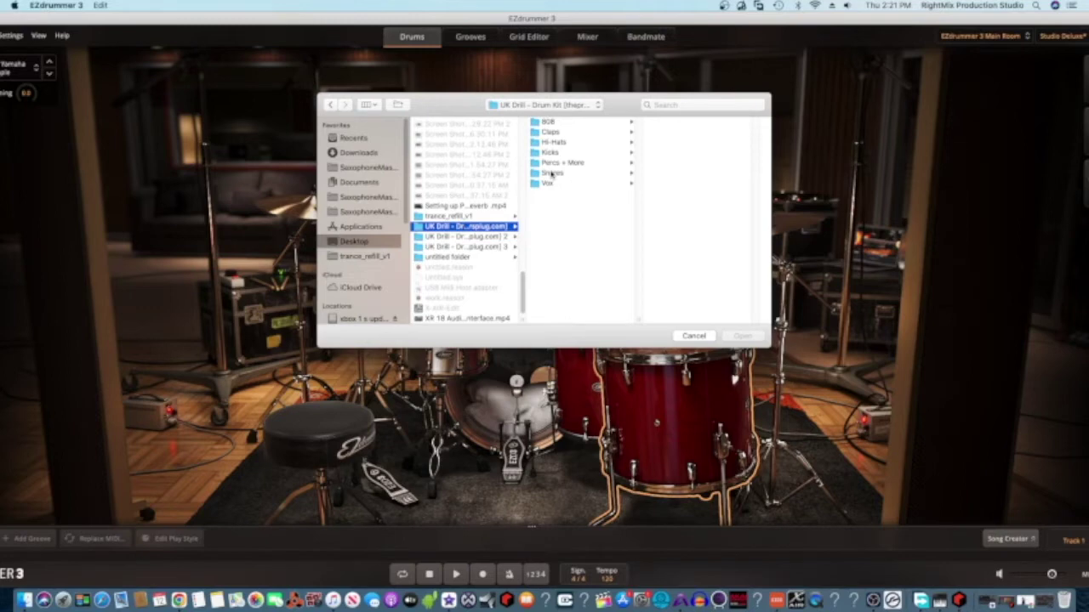
left_click(704, 337)
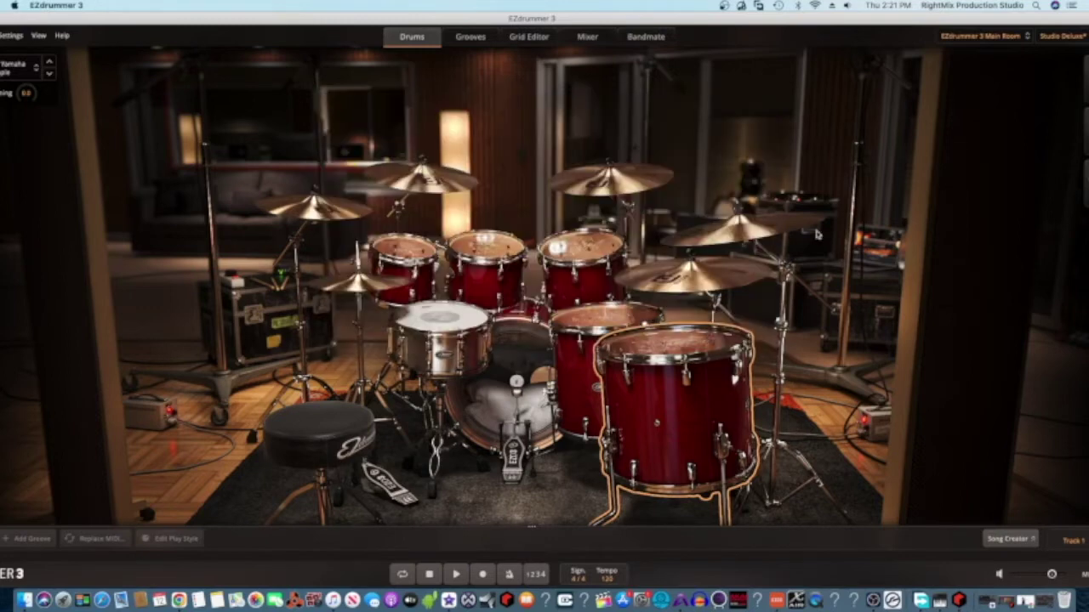
Shift the window left and change the hand-percussion slot to Cowbell with Zills, then Triple Stomps
left_click_drag(848, 20, 780, 21)
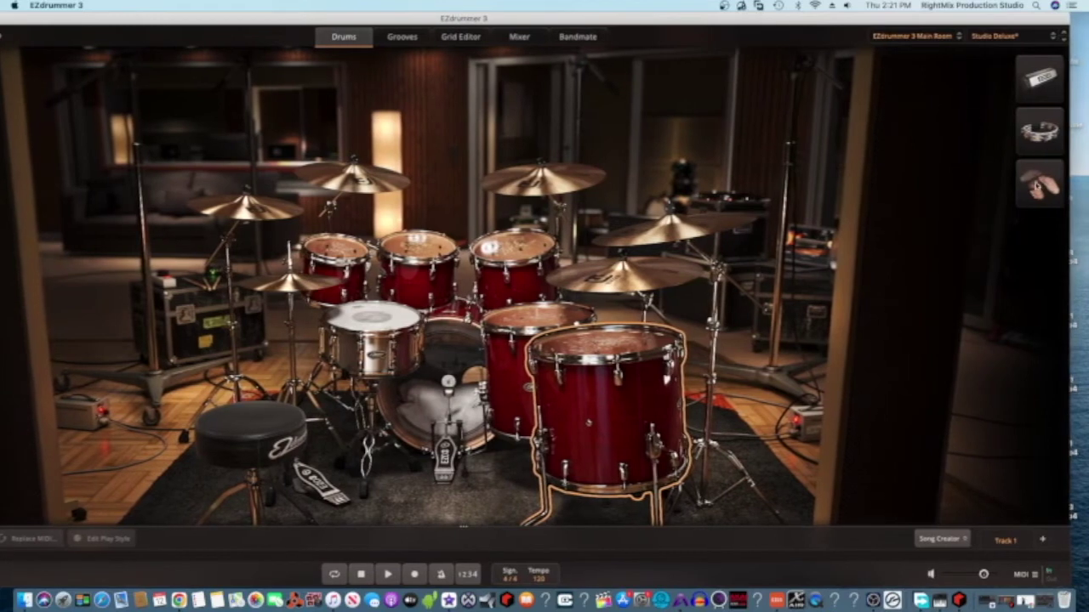
left_click(1035, 190)
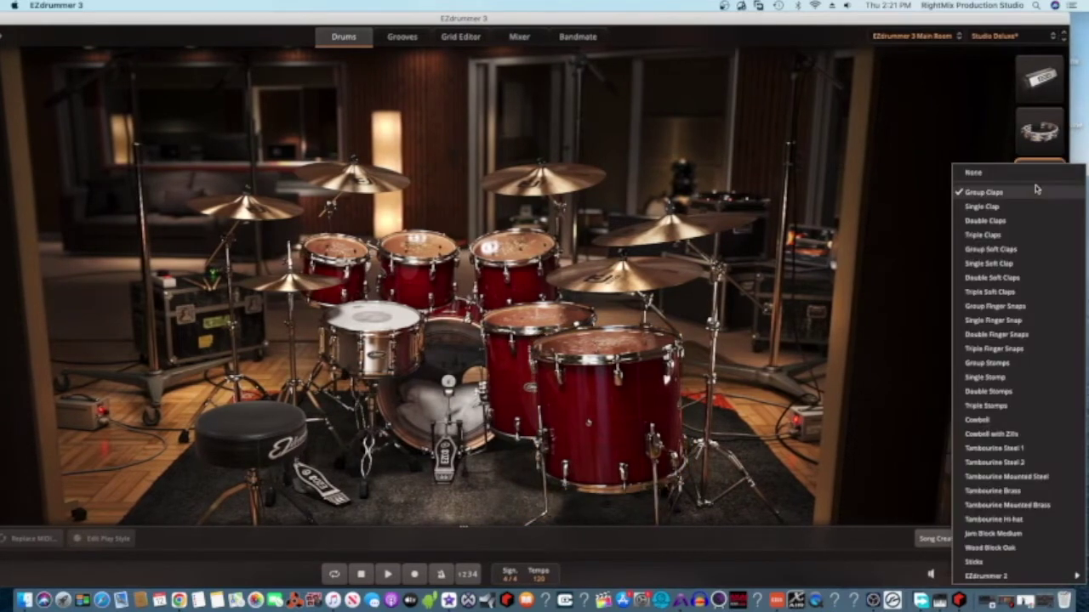
left_click(983, 434)
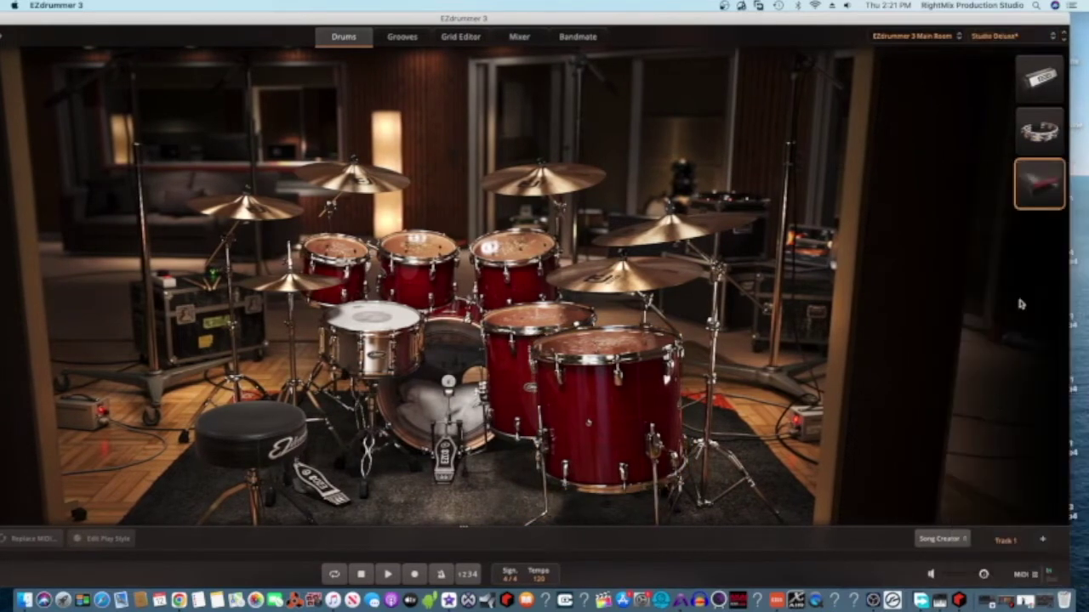
left_click(1039, 184)
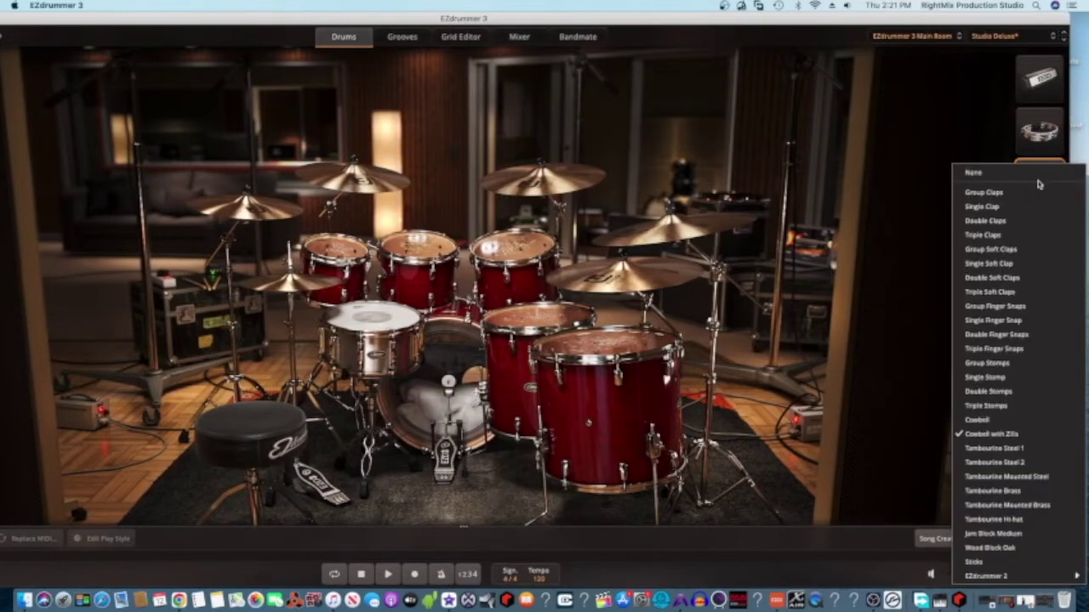
left_click(1005, 405)
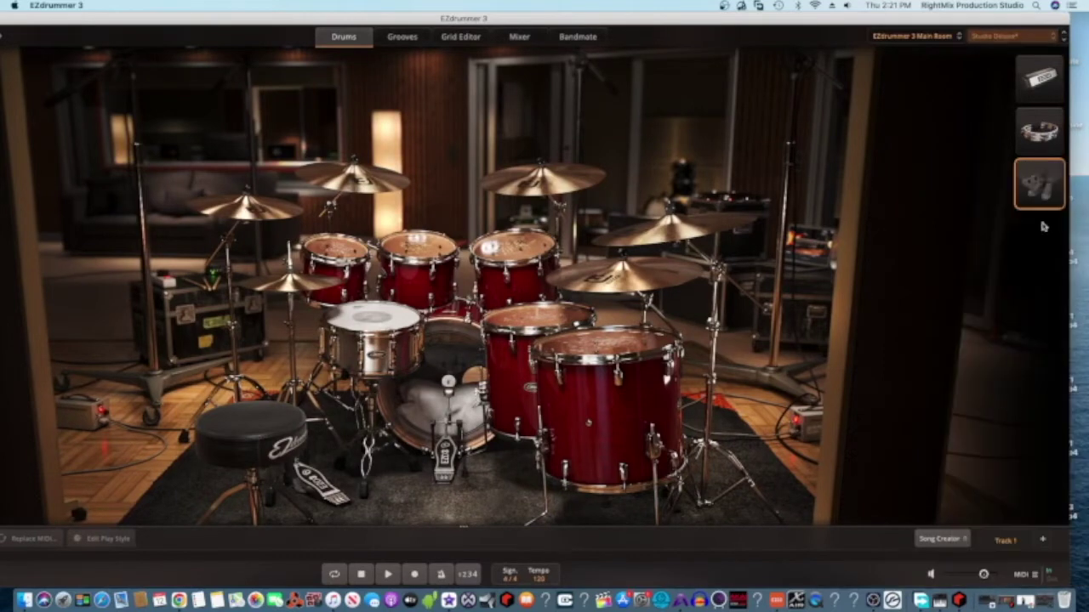
left_click(1041, 192)
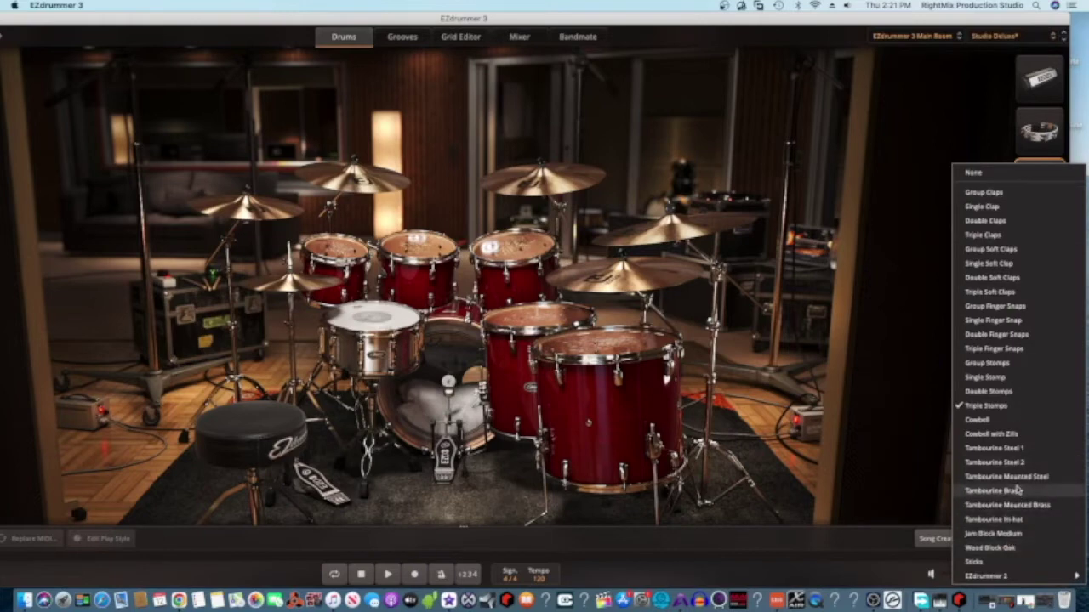
mouse_move(1038, 576)
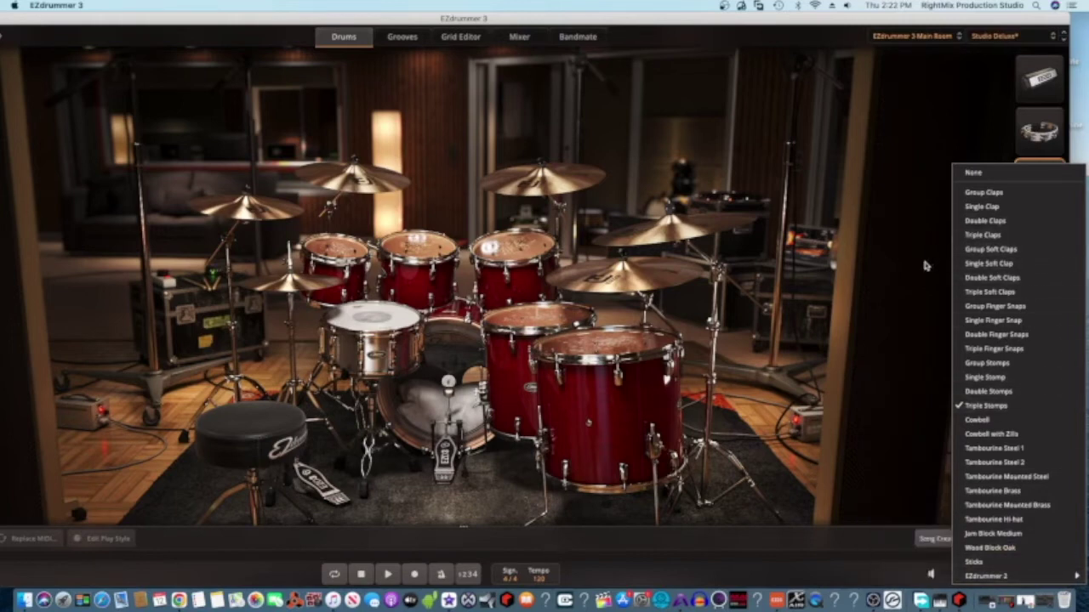
left_click(931, 328)
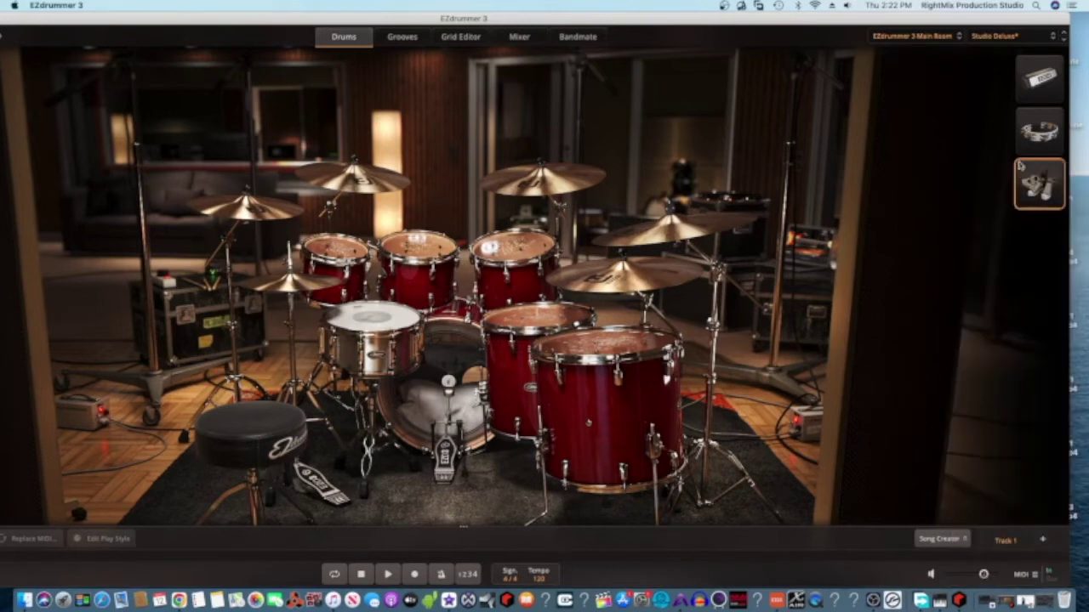
Browse the tambourine and shaker instrument lists without changing either
left_click(1036, 132)
mouse_move(1023, 217)
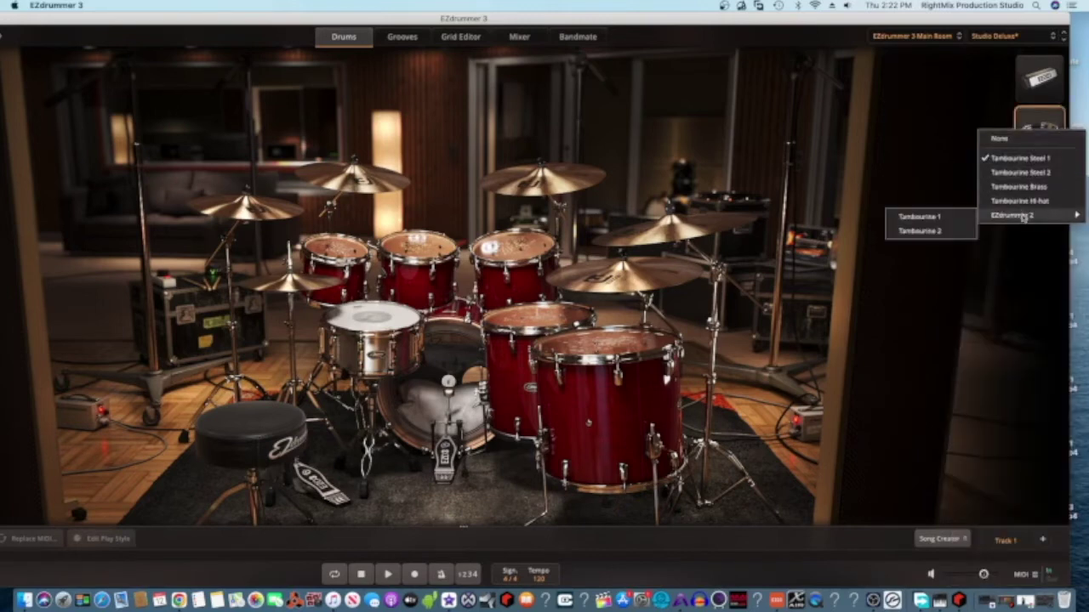
left_click(1028, 124)
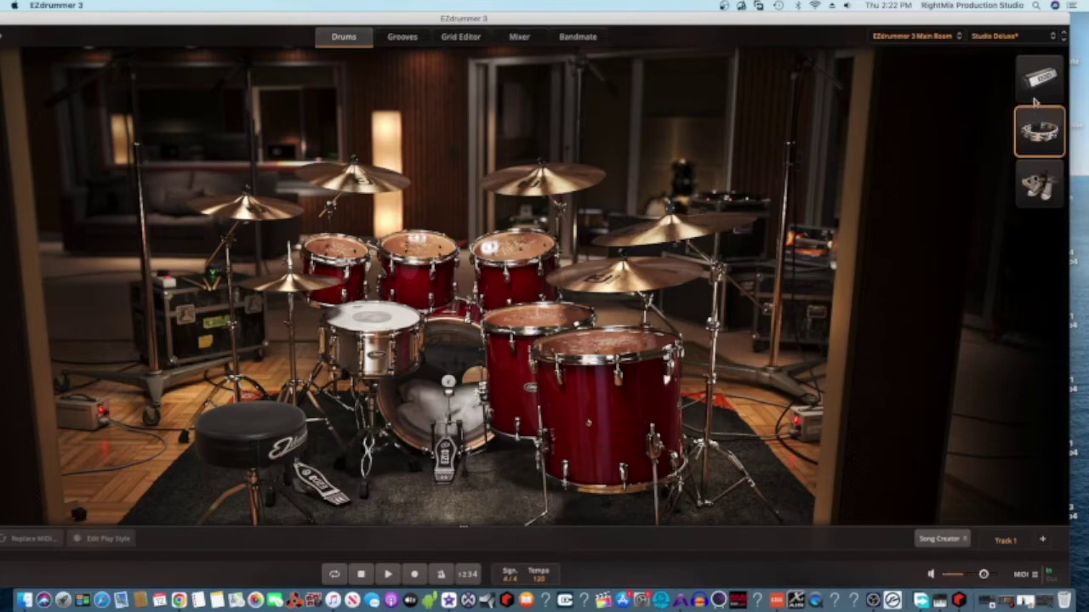
left_click(1040, 80)
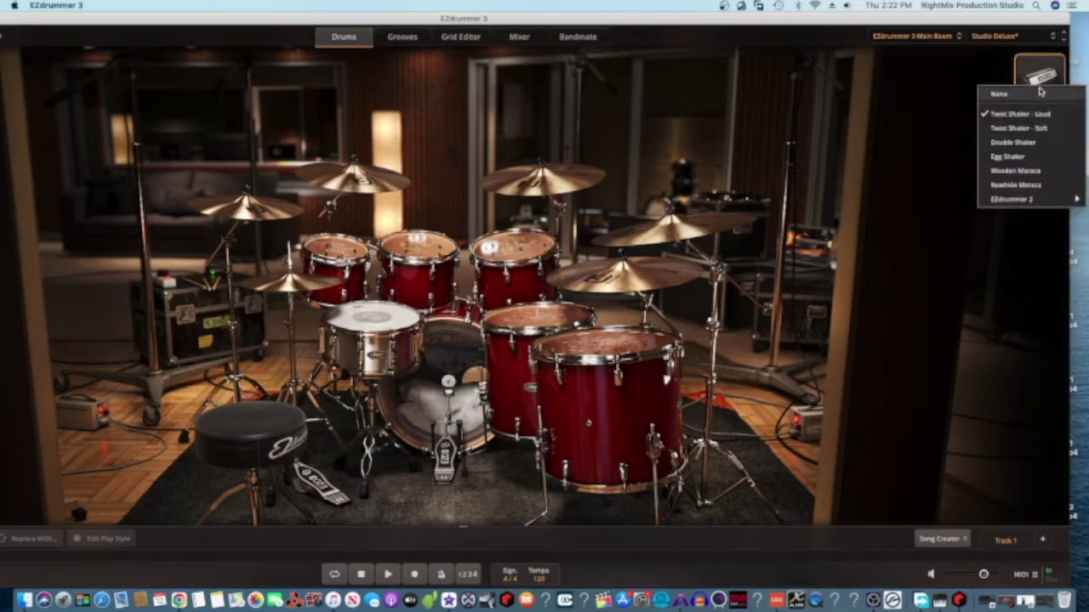
mouse_move(1038, 199)
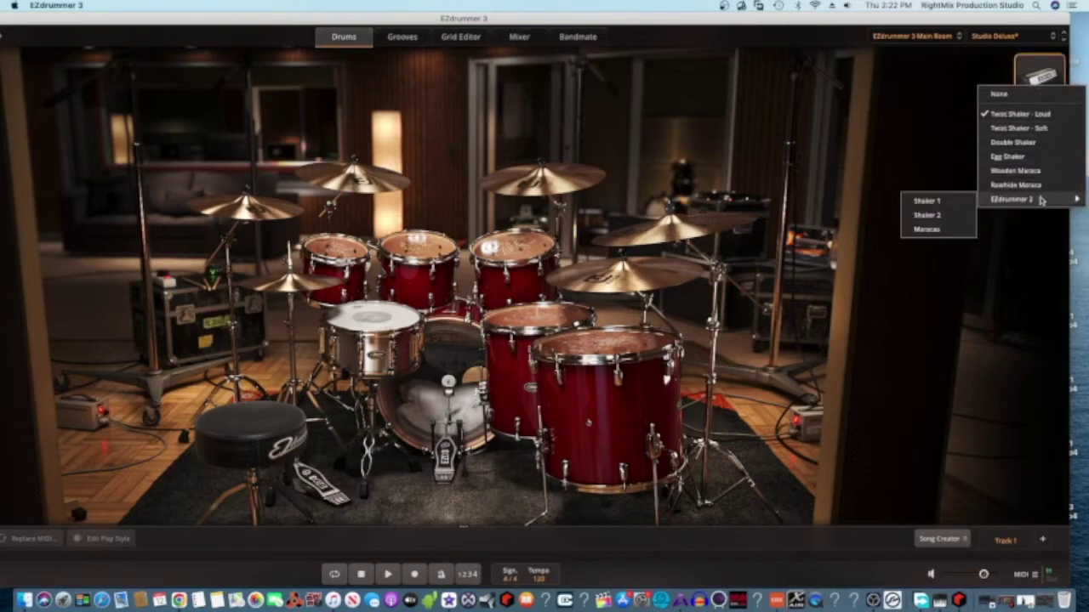
left_click(924, 285)
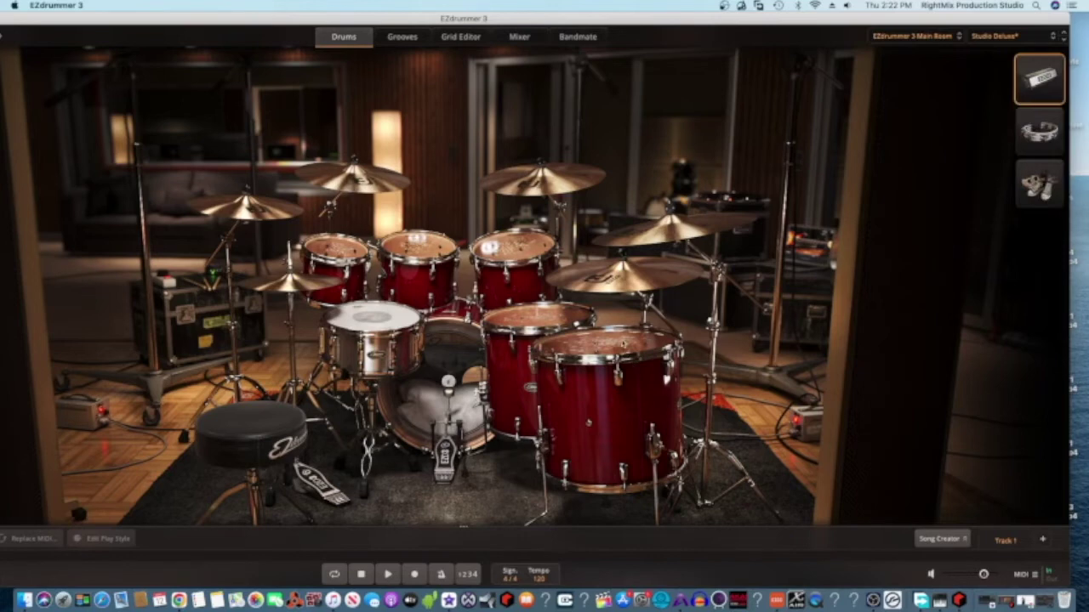
left_click(622, 342)
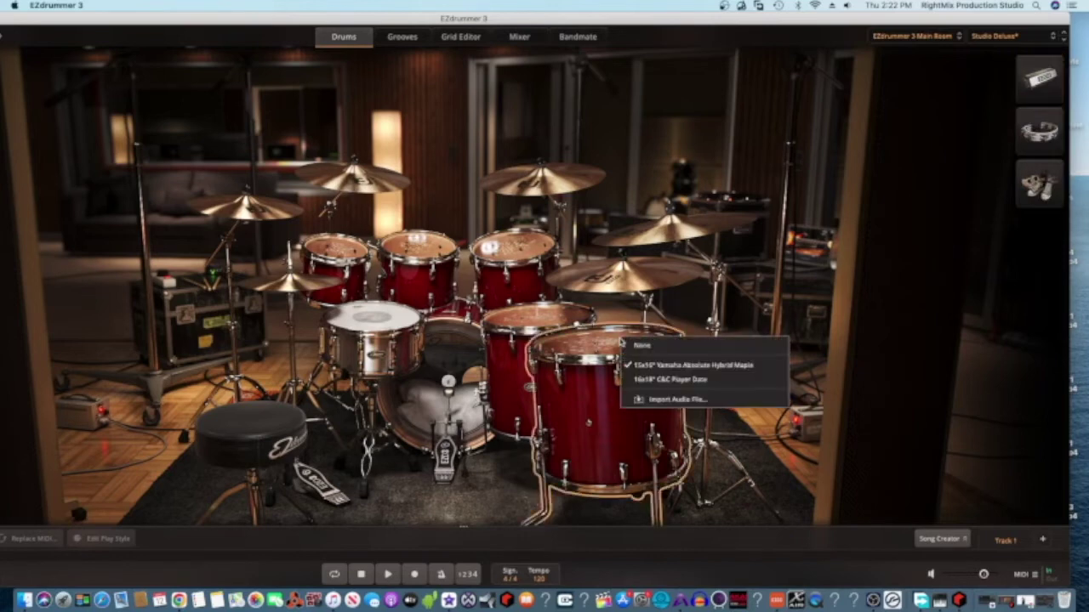
Import a floor tom sample, auditioning Perc (4), (9), (14), (16) and (24) in Percs + More
left_click(664, 406)
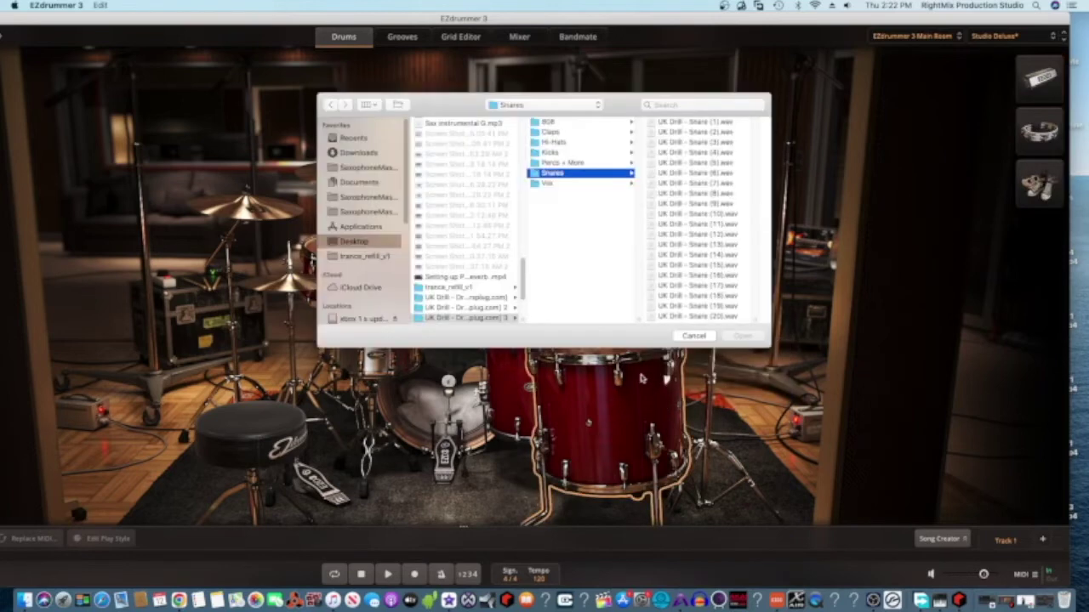
left_click(574, 164)
left_click(686, 154)
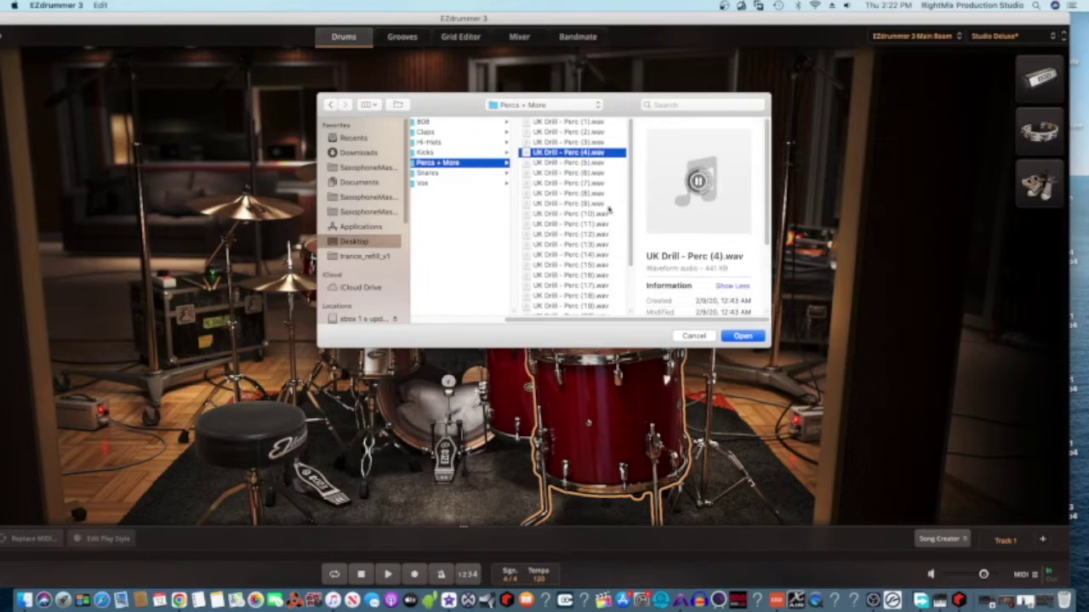
left_click(580, 205)
left_click(697, 180)
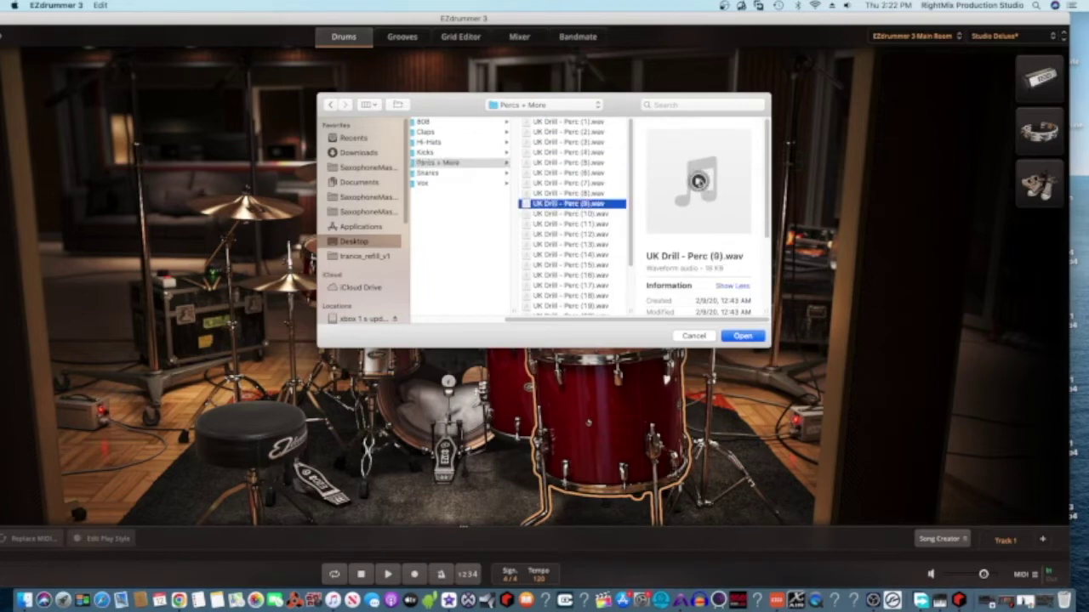
left_click(575, 255)
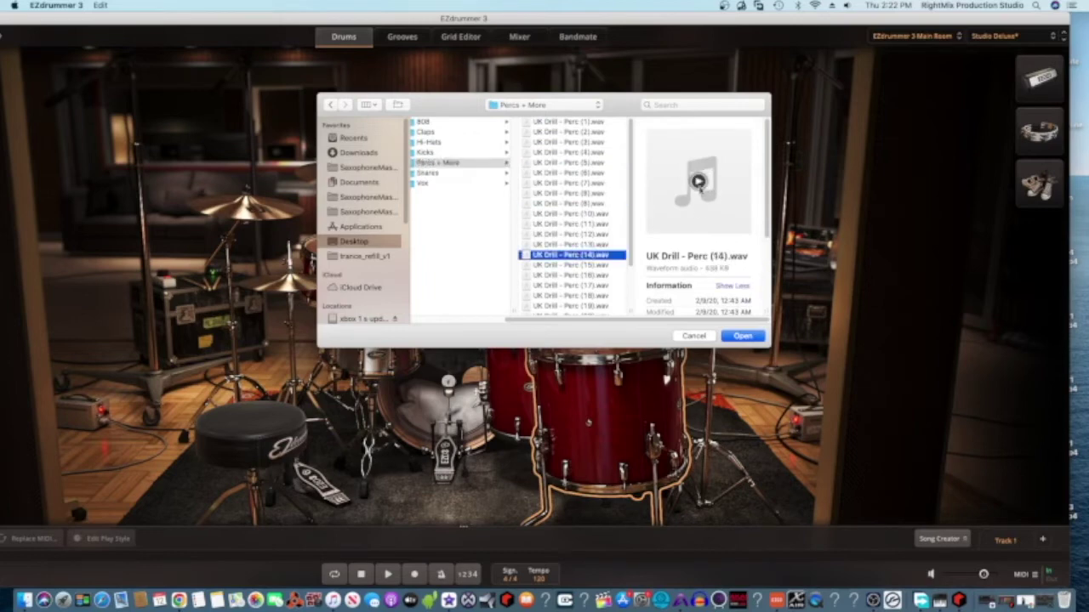
left_click(697, 181)
left_click(563, 275)
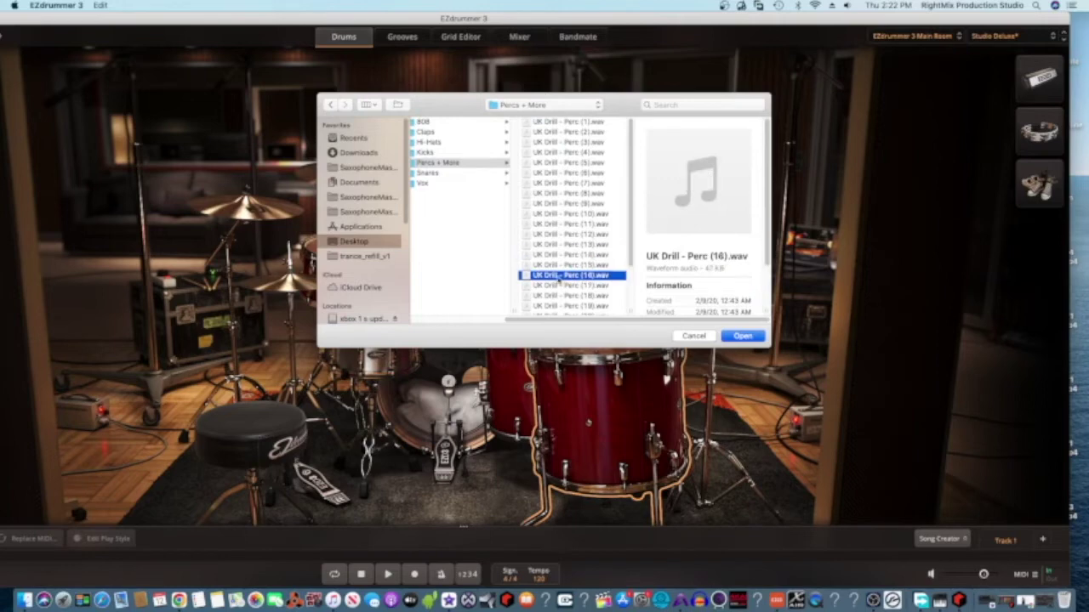
left_click(697, 180)
scroll(582, 228, "down", 2)
scroll(582, 228, "down", 3)
left_click(584, 299)
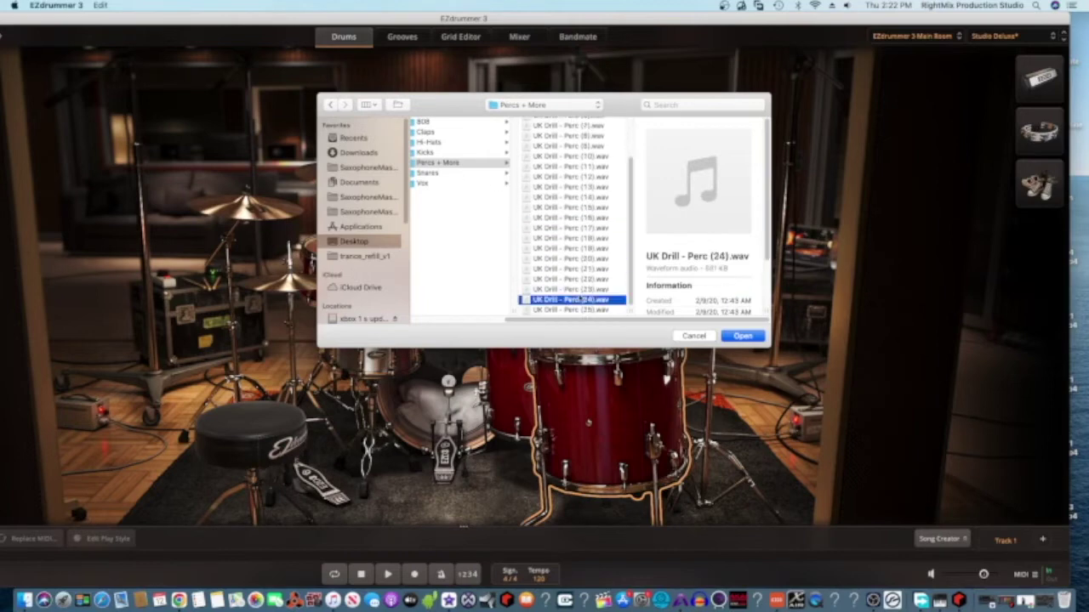
left_click(697, 180)
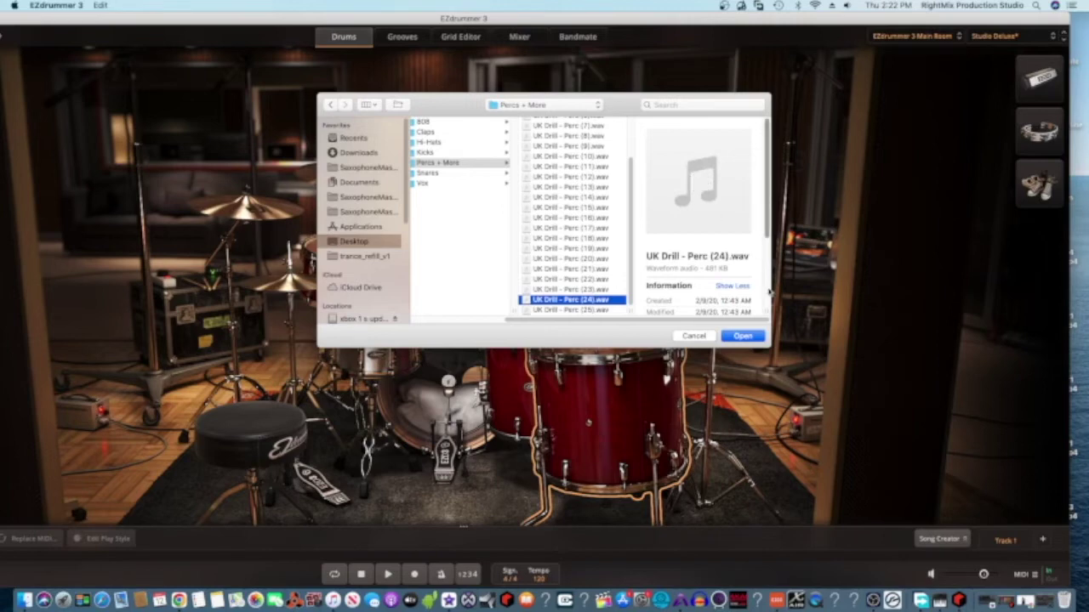
Load UK Drill - Clap (8).wav from the Claps folder onto the floor tom
left_click(329, 104)
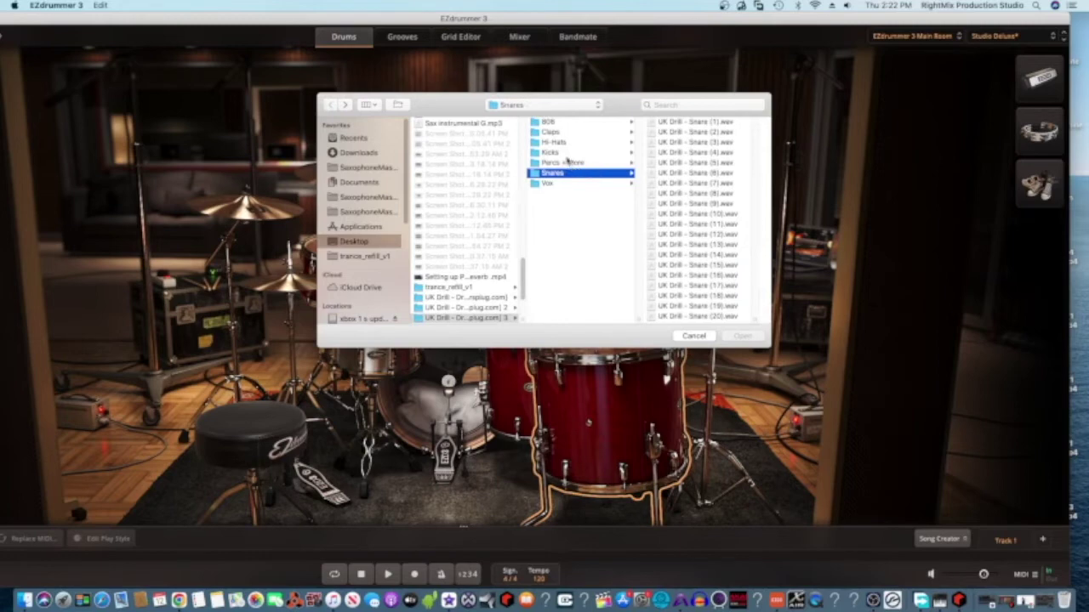
left_click(561, 134)
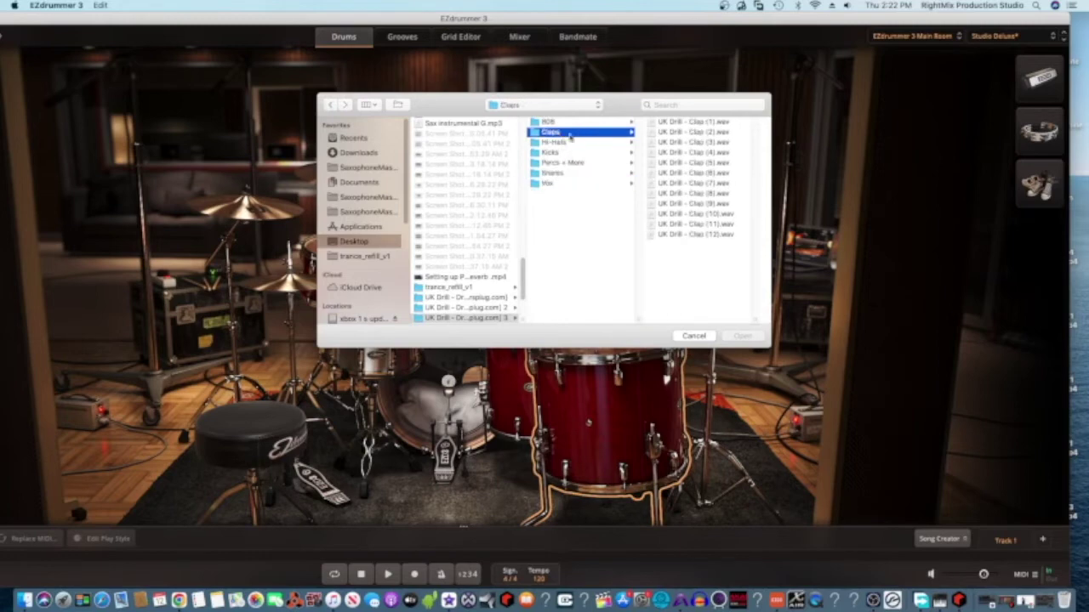
left_click(706, 194)
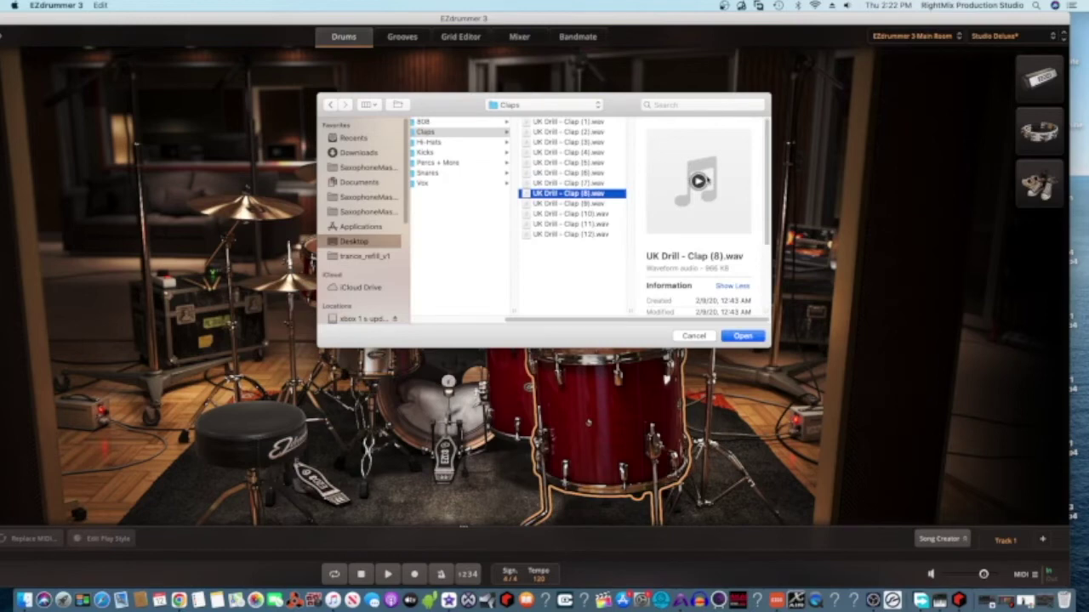
left_click(699, 181)
left_click(743, 335)
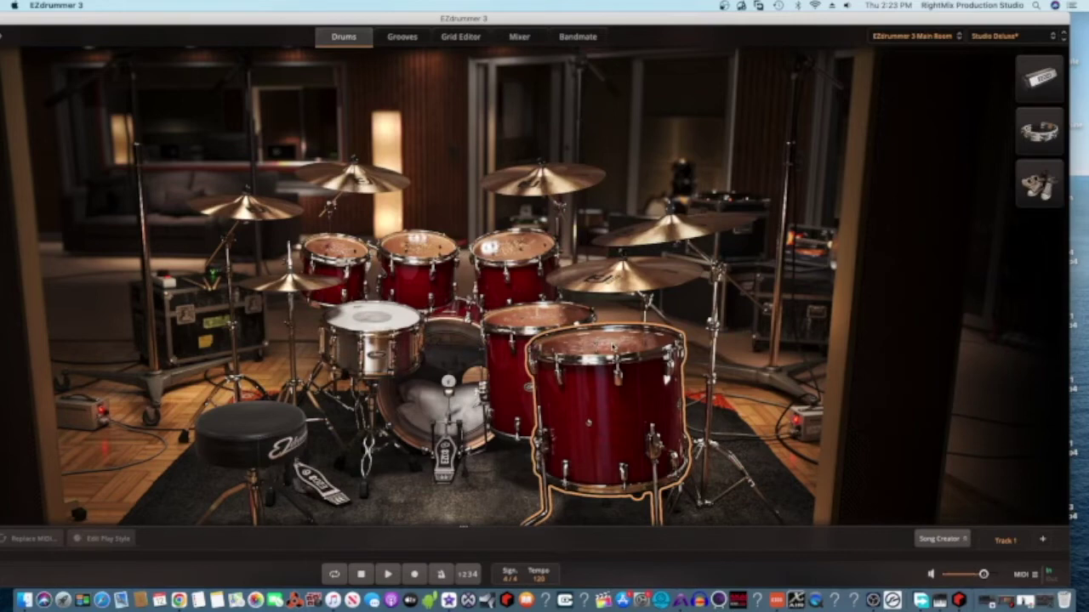
Start another floor tom audio-file import and browse to the Desktop
right_click(614, 346)
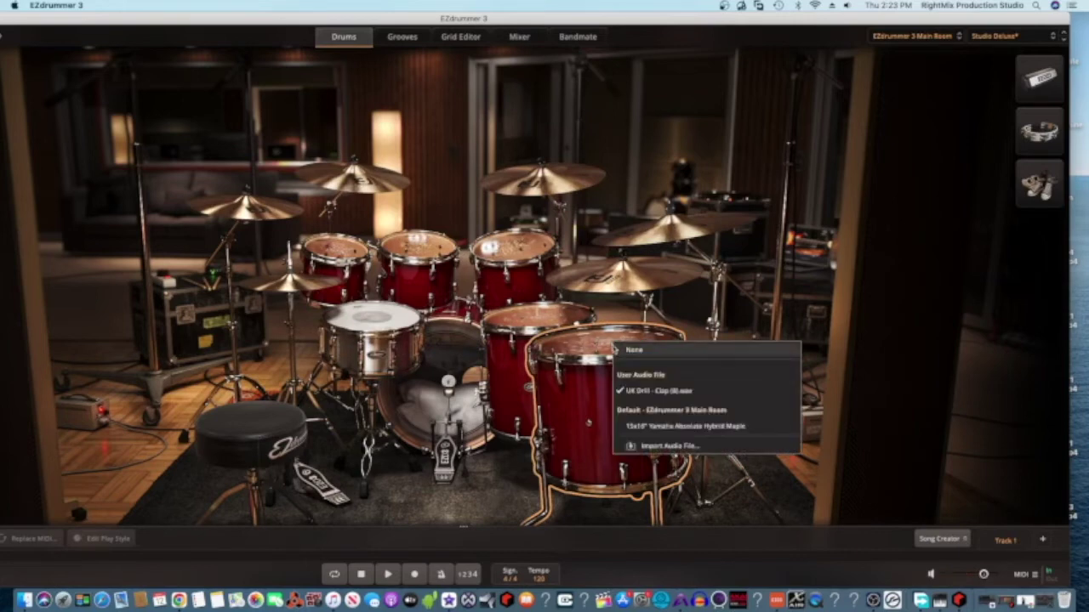
left_click(668, 446)
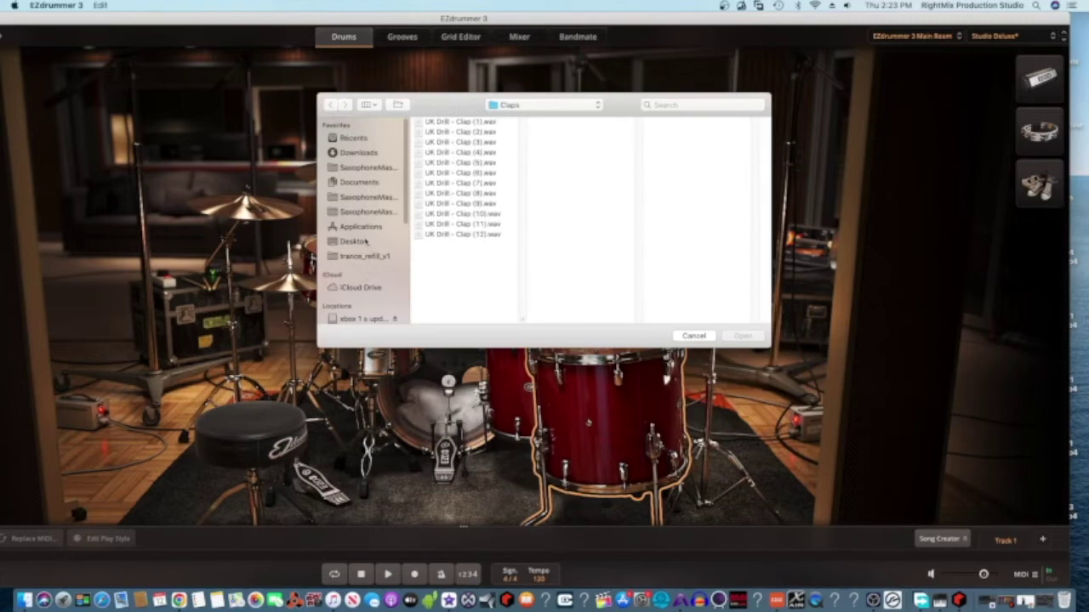
left_click(365, 243)
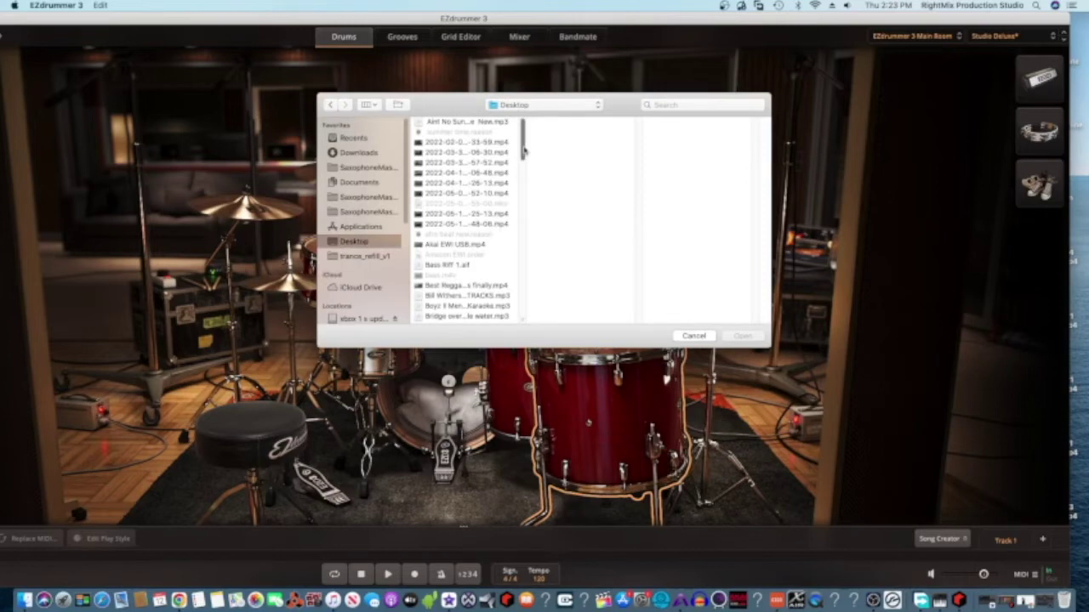
Open the UK Drill kit's Vox folder and audition Vox (1), (5), (9) and (10)
left_click_drag(524, 149, 520, 304)
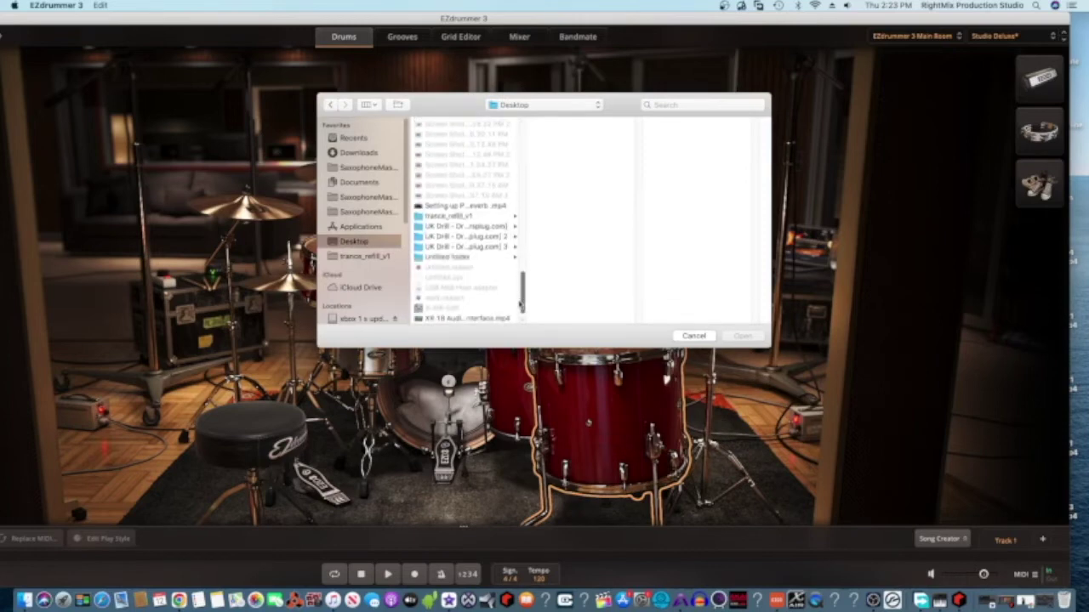
left_click(460, 226)
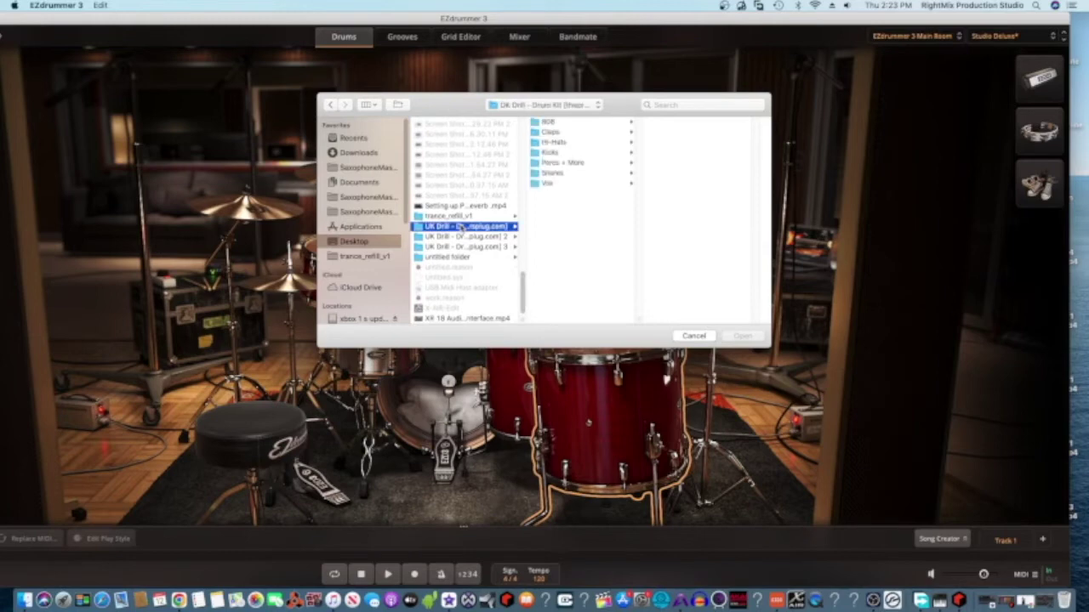
left_click(549, 183)
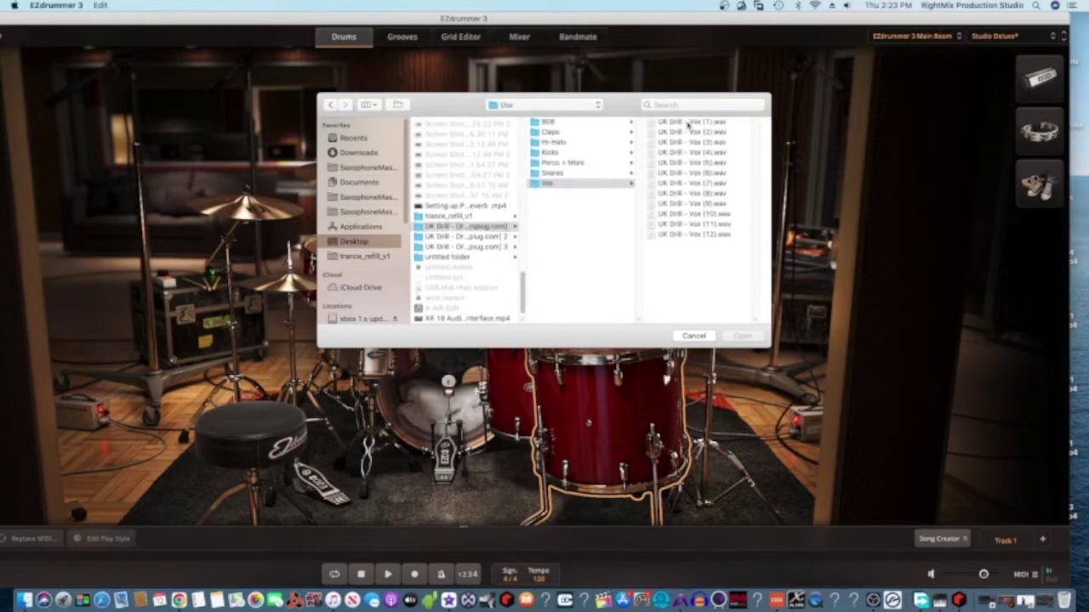
left_click(690, 122)
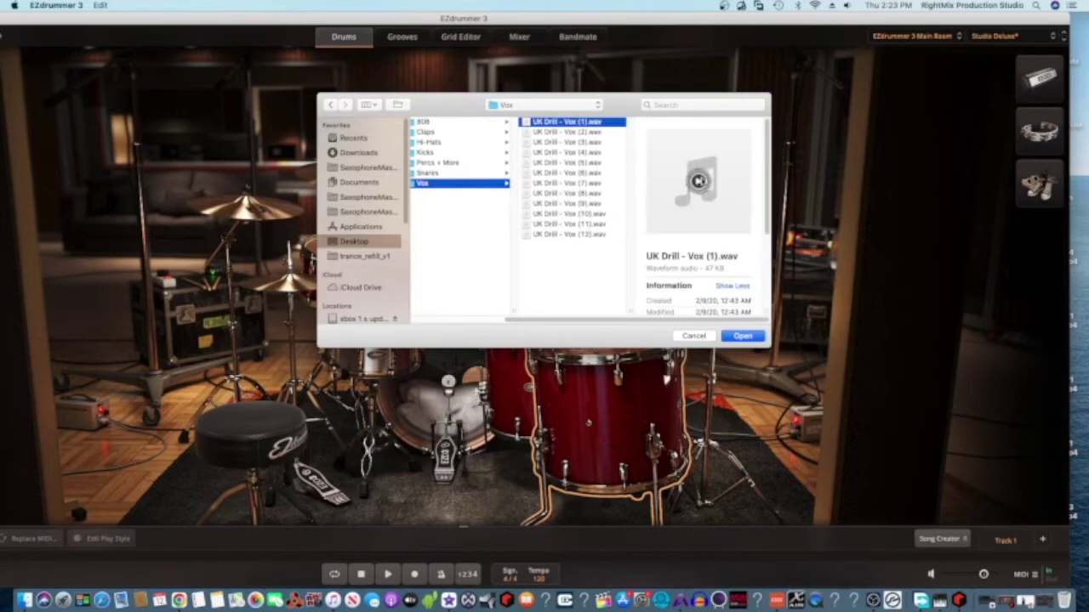
left_click(585, 163)
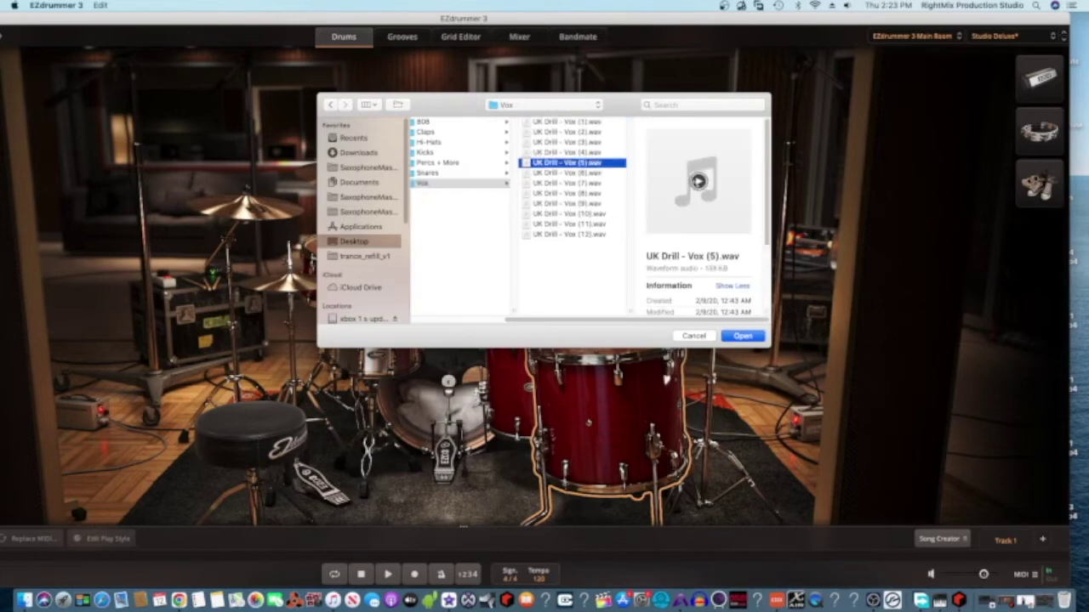
left_click(587, 205)
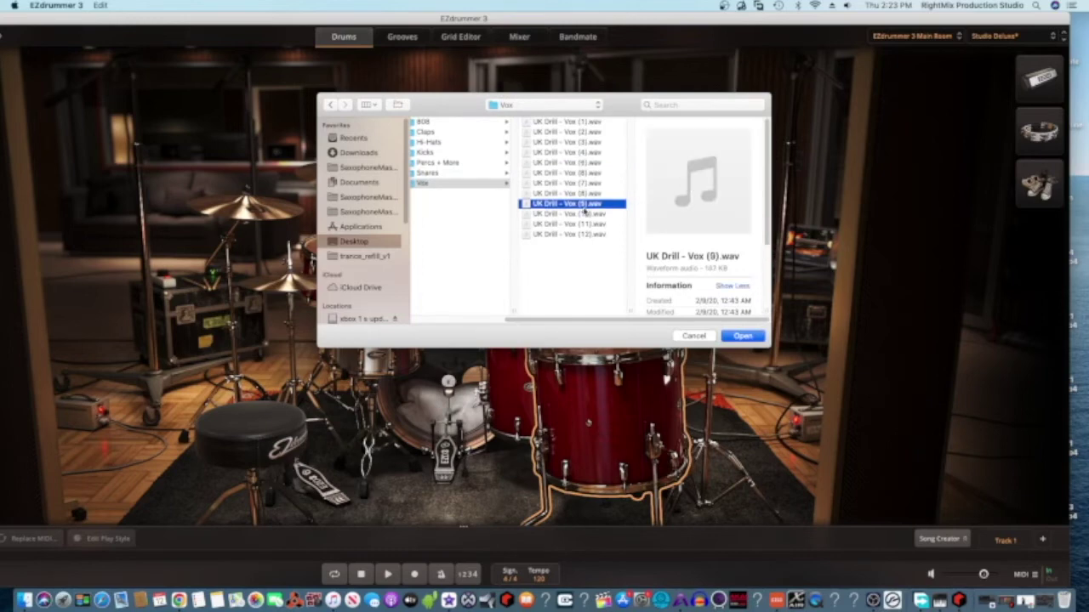
left_click(586, 214)
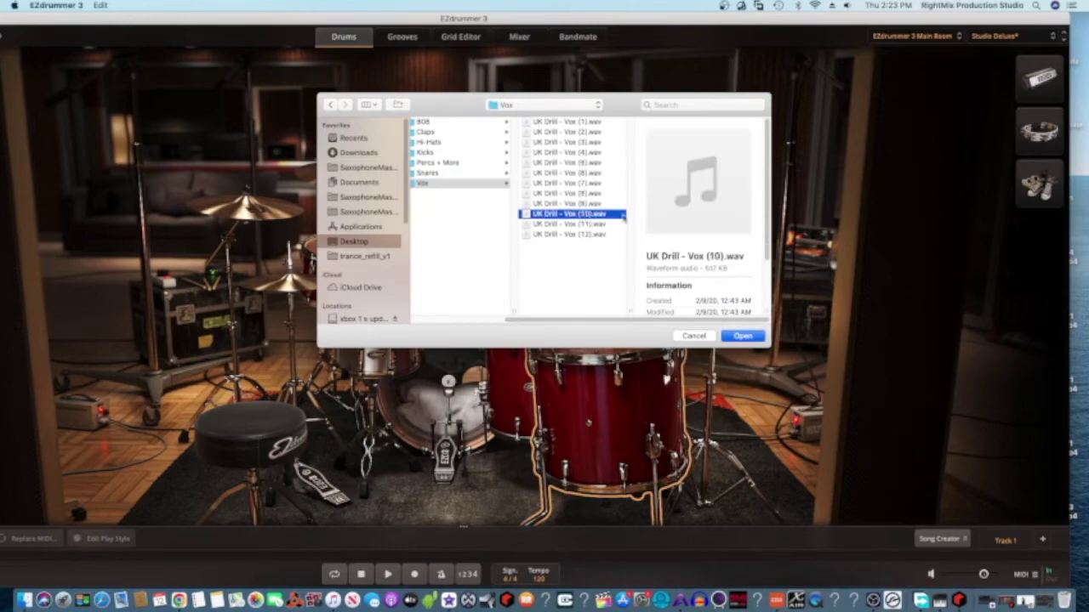
left_click(697, 181)
Load UK Drill - 808 (2).wav from the 808 folder onto the floor tom
left_click(332, 105)
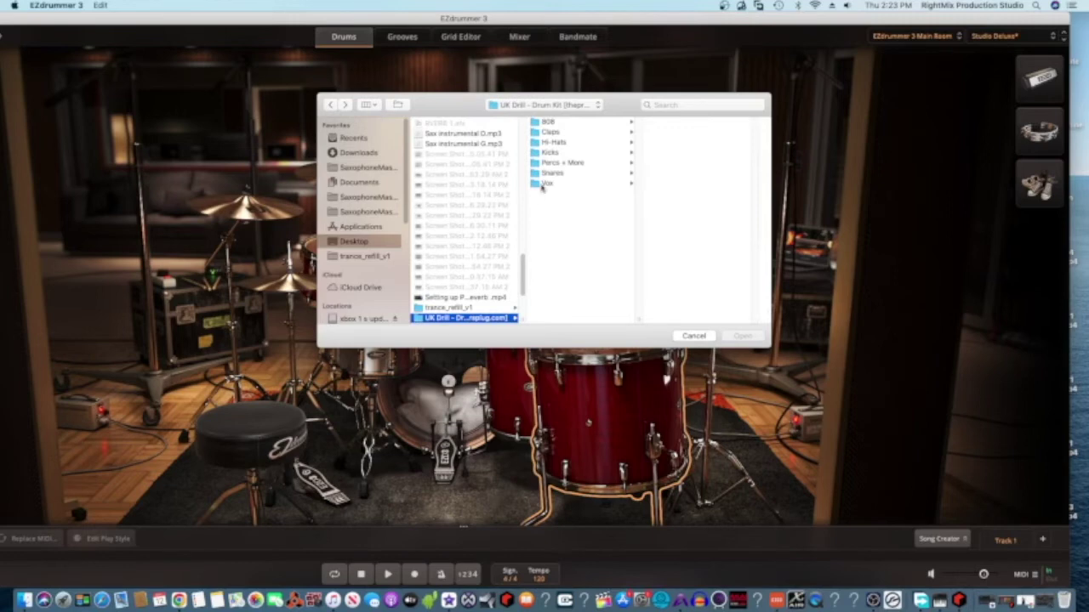
left_click(549, 123)
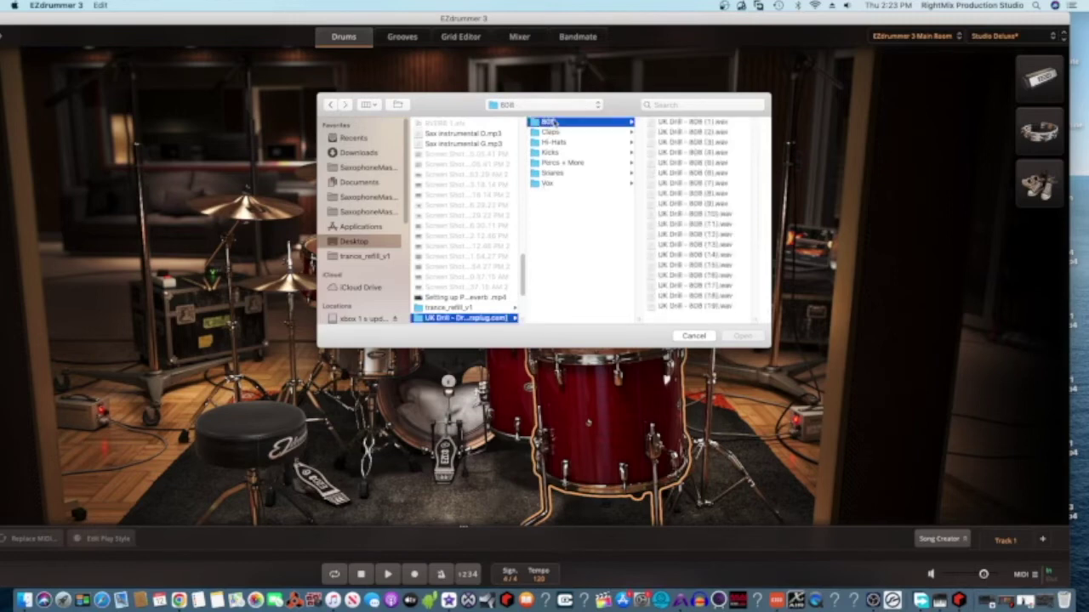
left_click(698, 133)
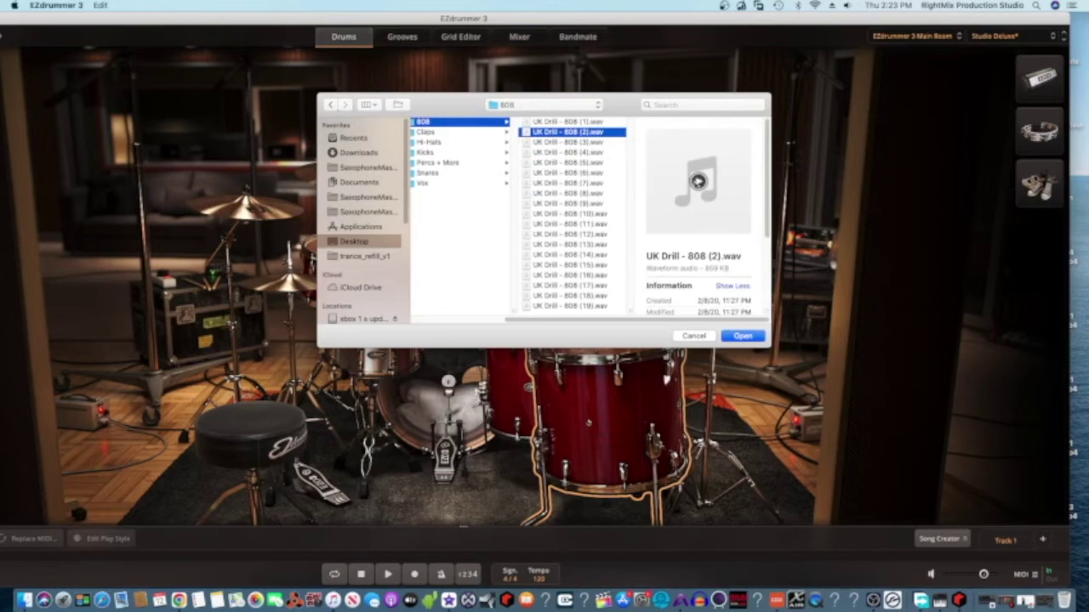
left_click(698, 181)
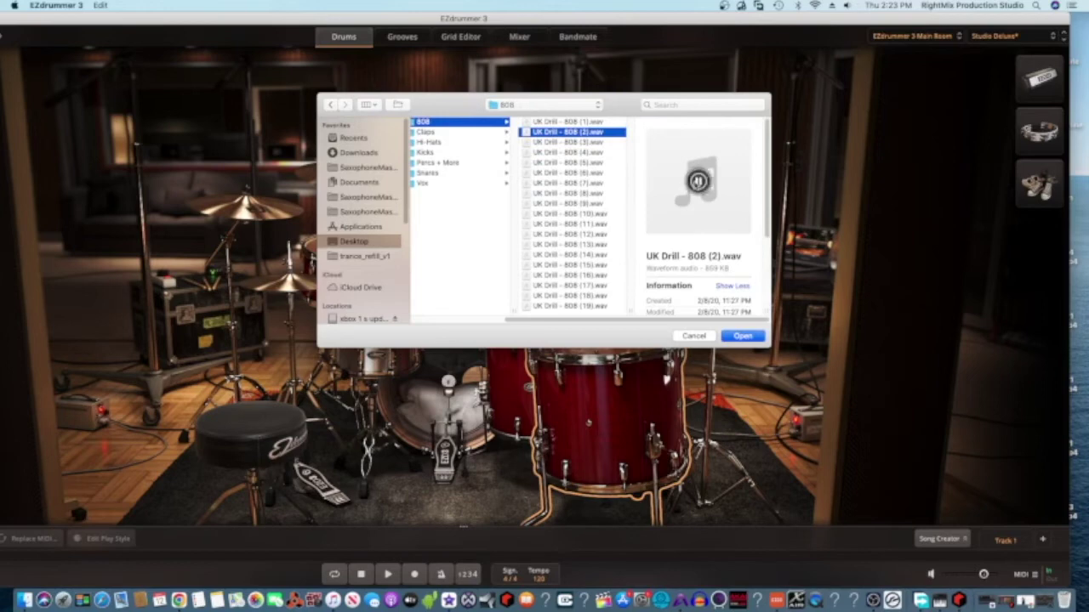
left_click(742, 336)
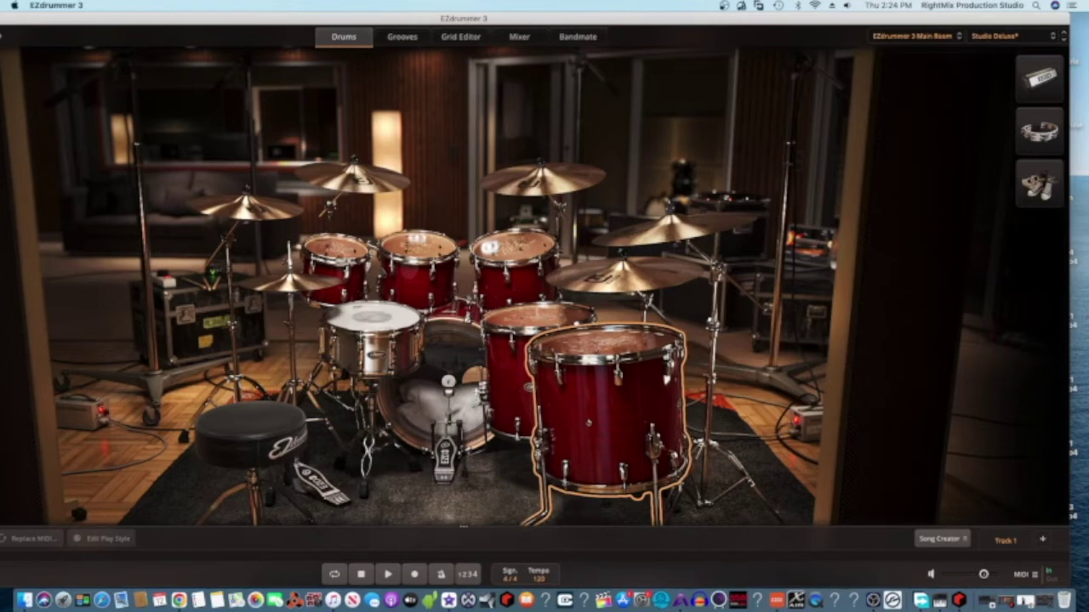
Reveal the song track timeline, move the window right, and stop playback at bar 1
left_click_drag(463, 527, 463, 456)
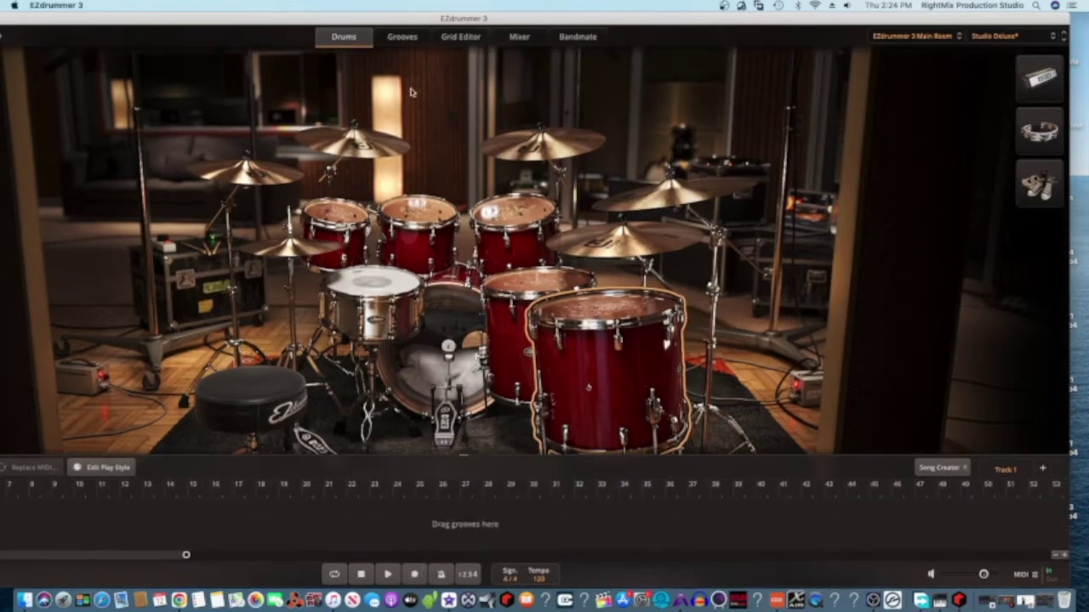
left_click_drag(459, 17, 634, 4)
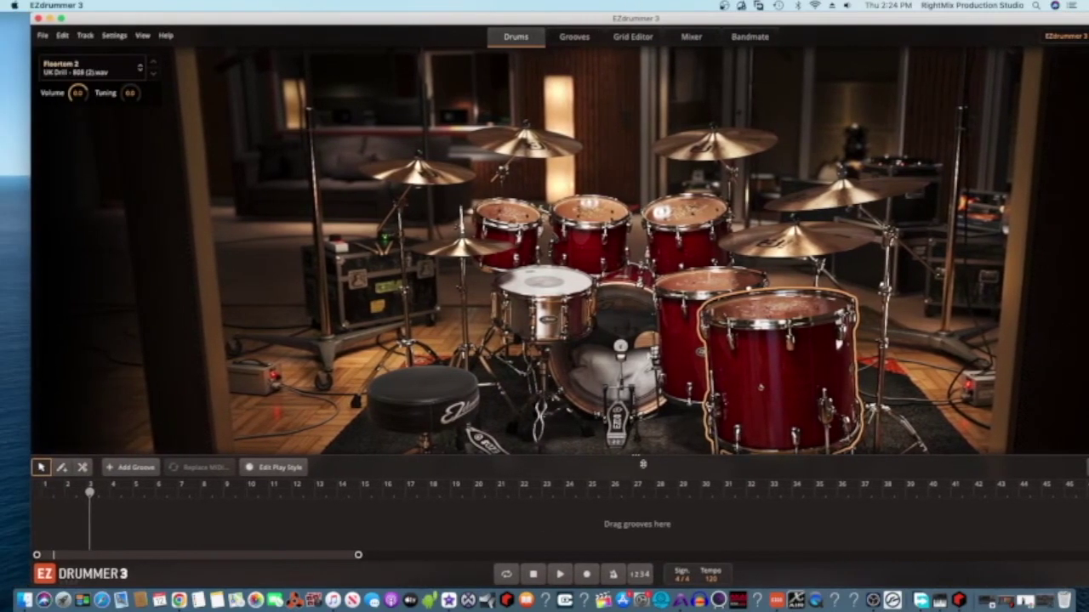
left_click(532, 575)
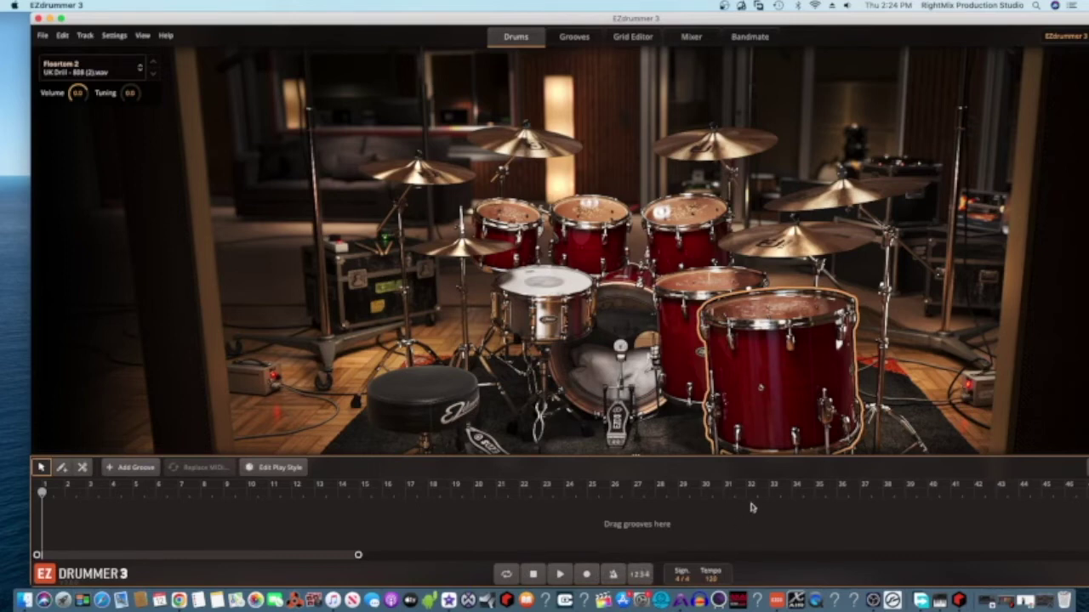
Lower the tempo to 100, enable the 1234 count-in, and start recording a live beat
left_click(711, 579)
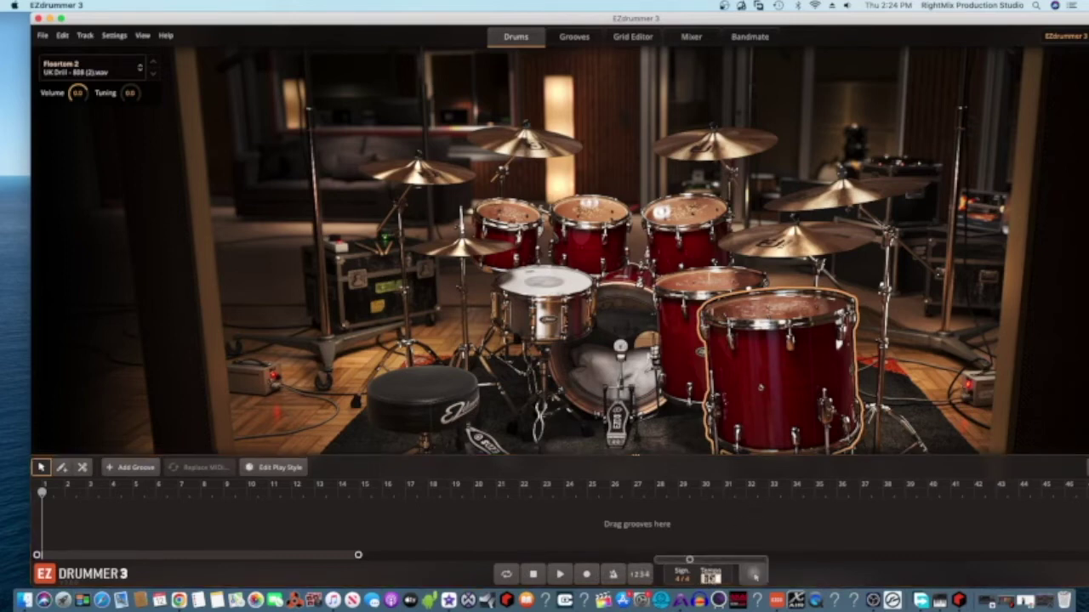
scroll(710, 579, "down", 2)
left_click(633, 578)
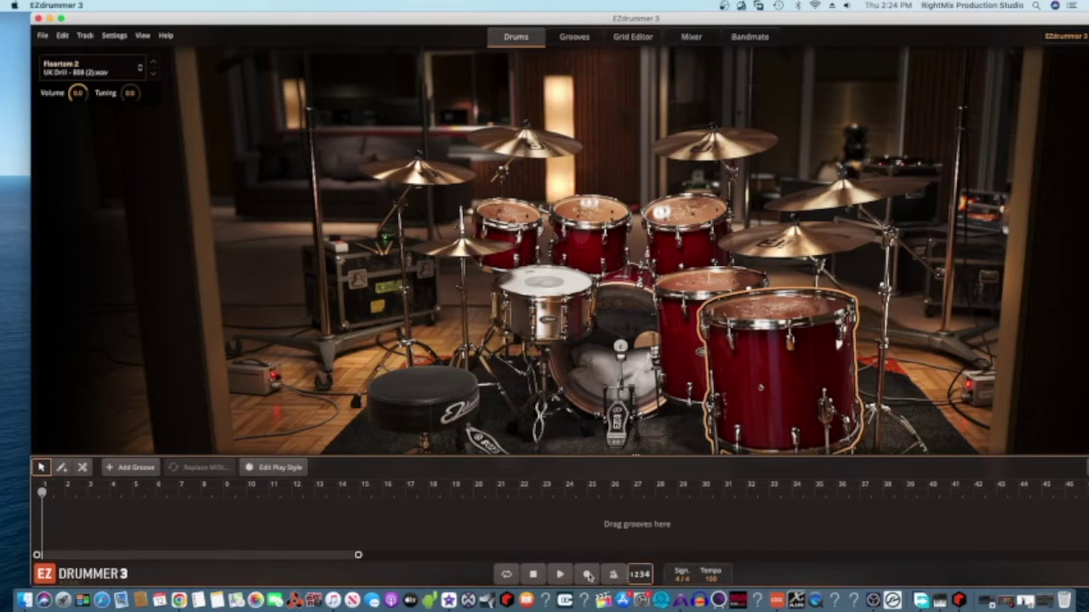
left_click(588, 574)
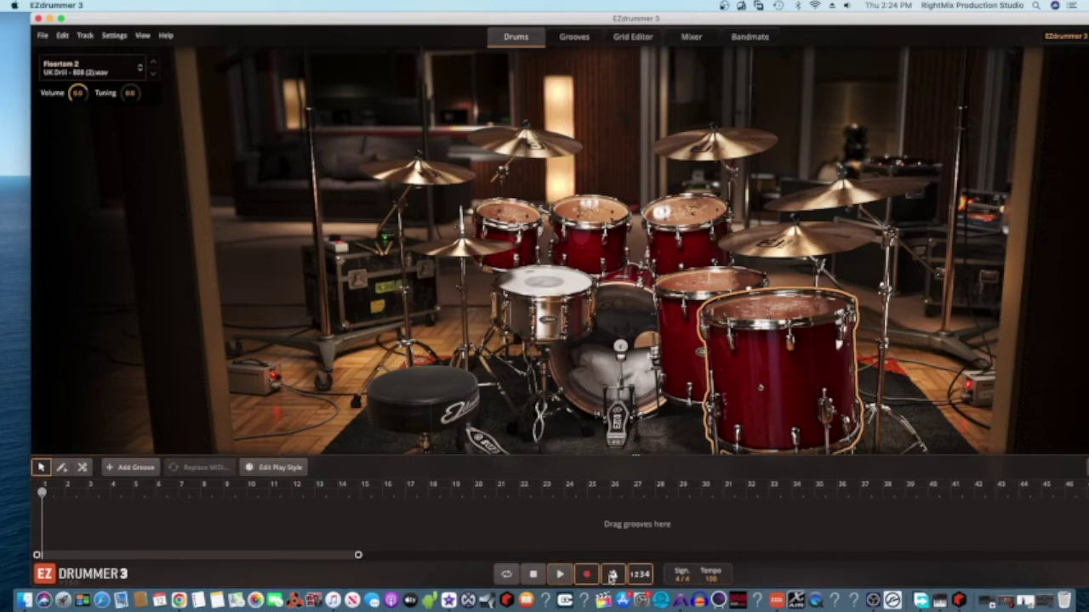
left_click(561, 582)
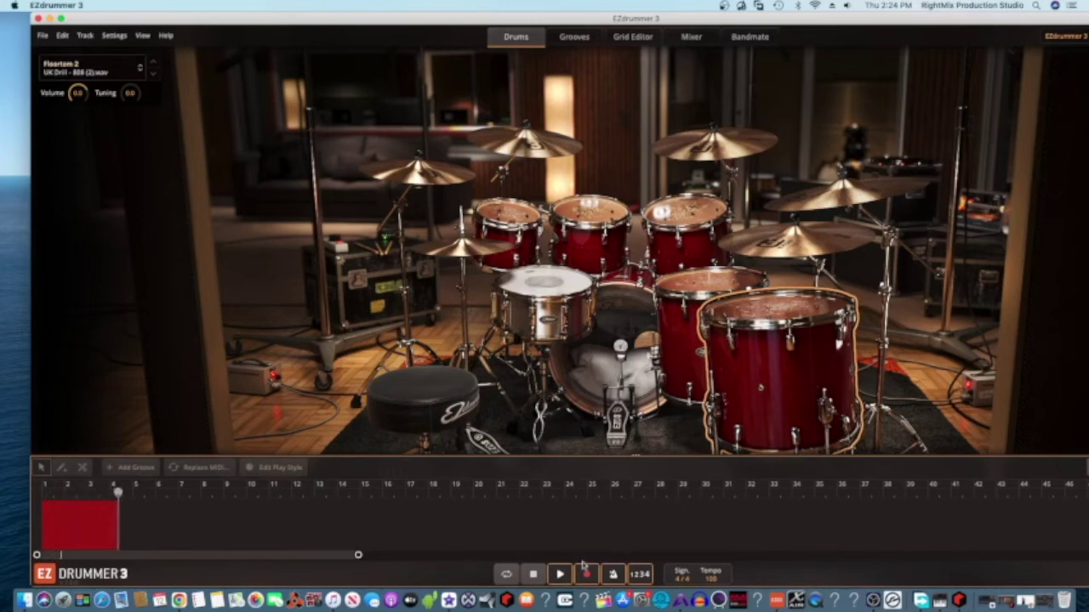
Stop recording to keep the new Verse clip, then play it back once and stop
left_click(533, 575)
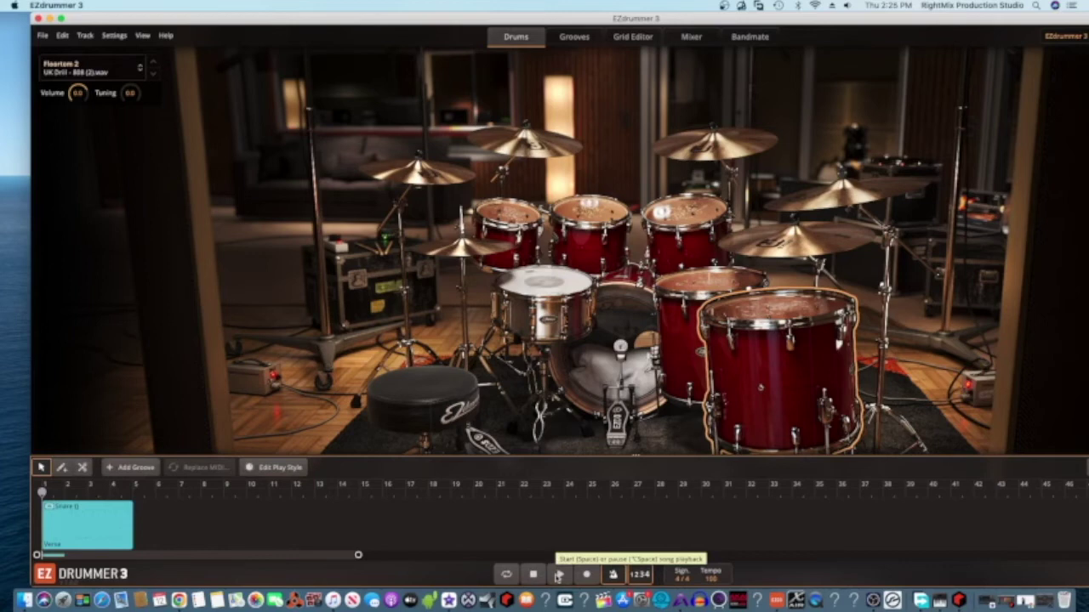
left_click(558, 576)
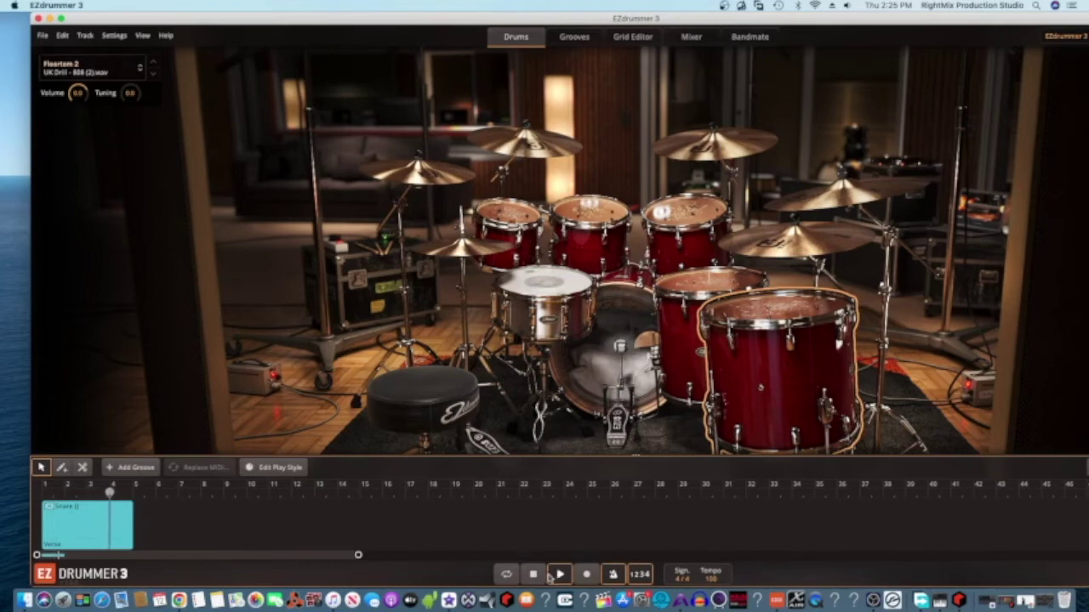
left_click(543, 577)
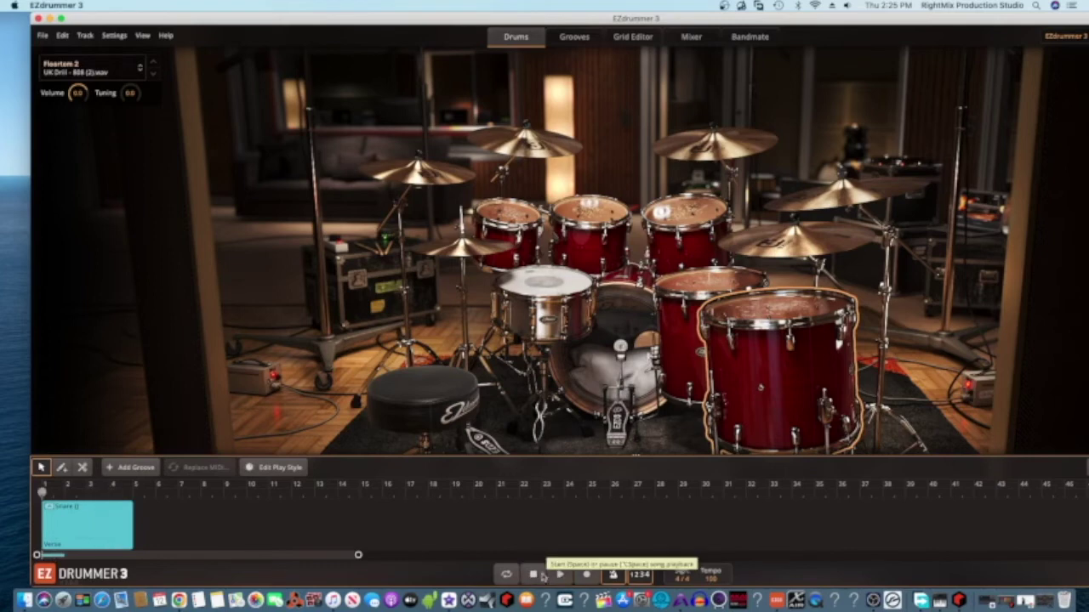
Open the recorded clip in the Grid Editor and preview its kick and snare notes
left_click(645, 39)
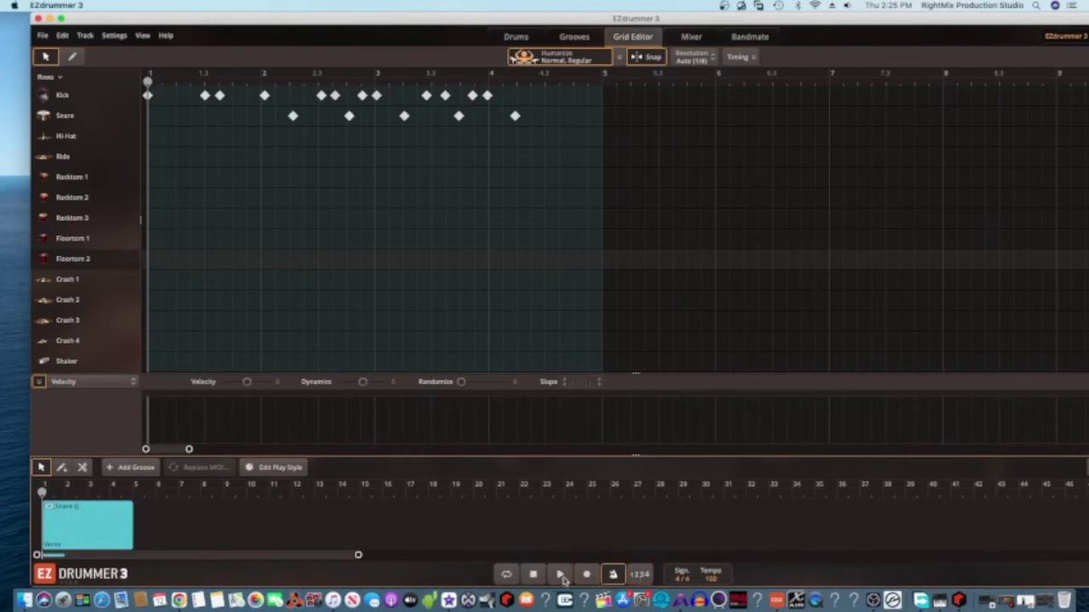
left_click(560, 575)
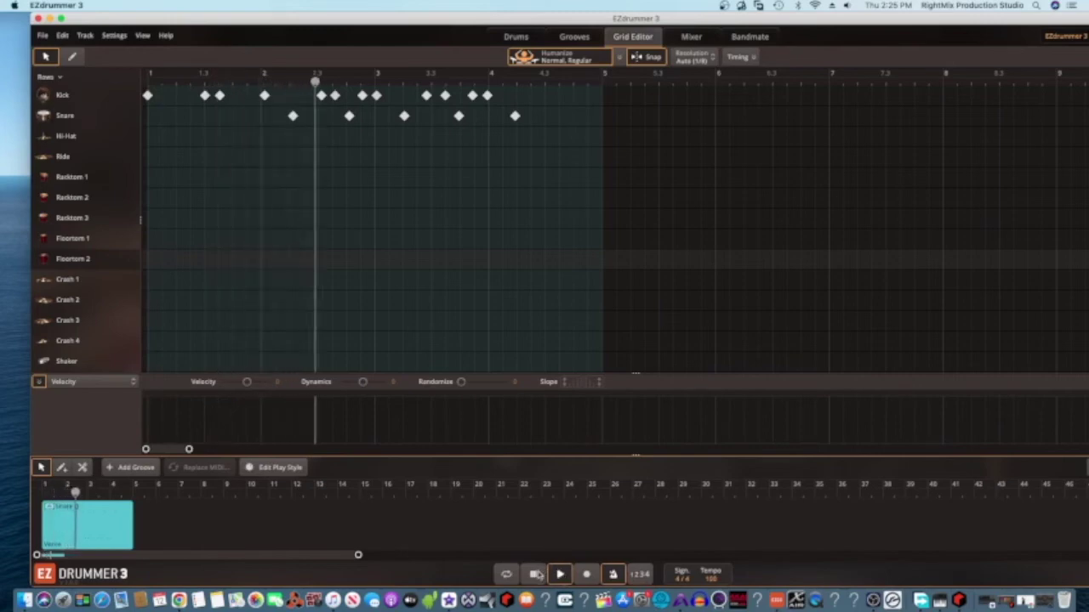
left_click(535, 575)
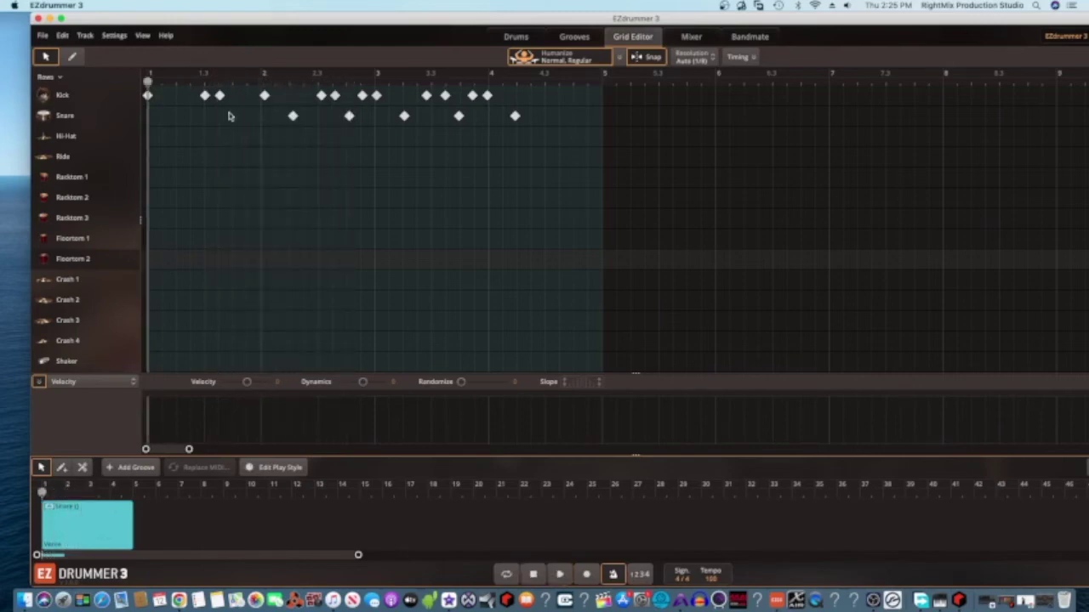
Draw an extra snare hit early in bar 1 with the pencil and play it back
left_click(71, 56)
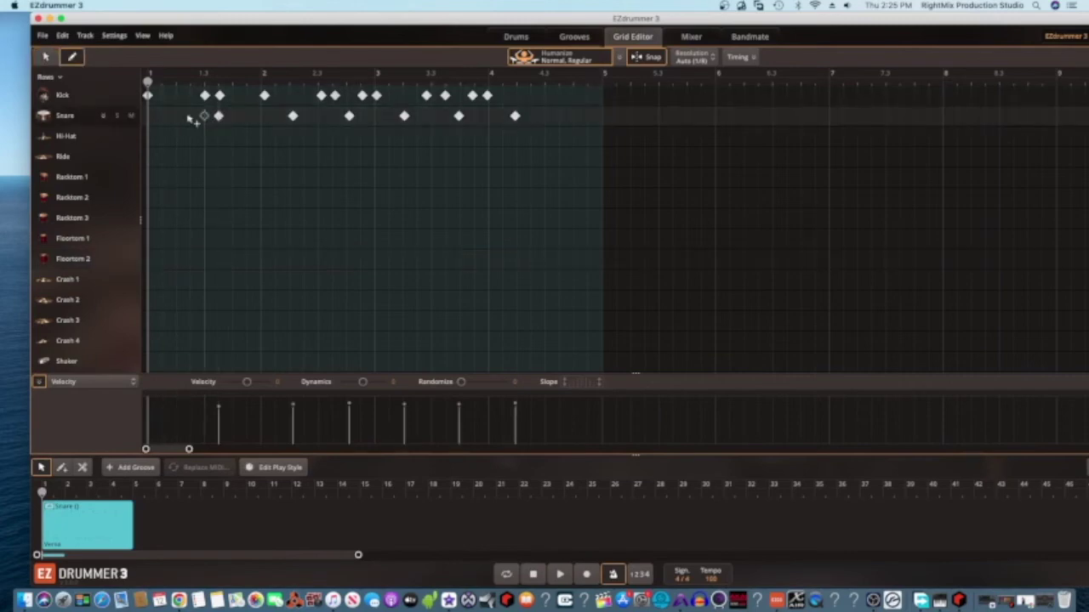
left_click(176, 116)
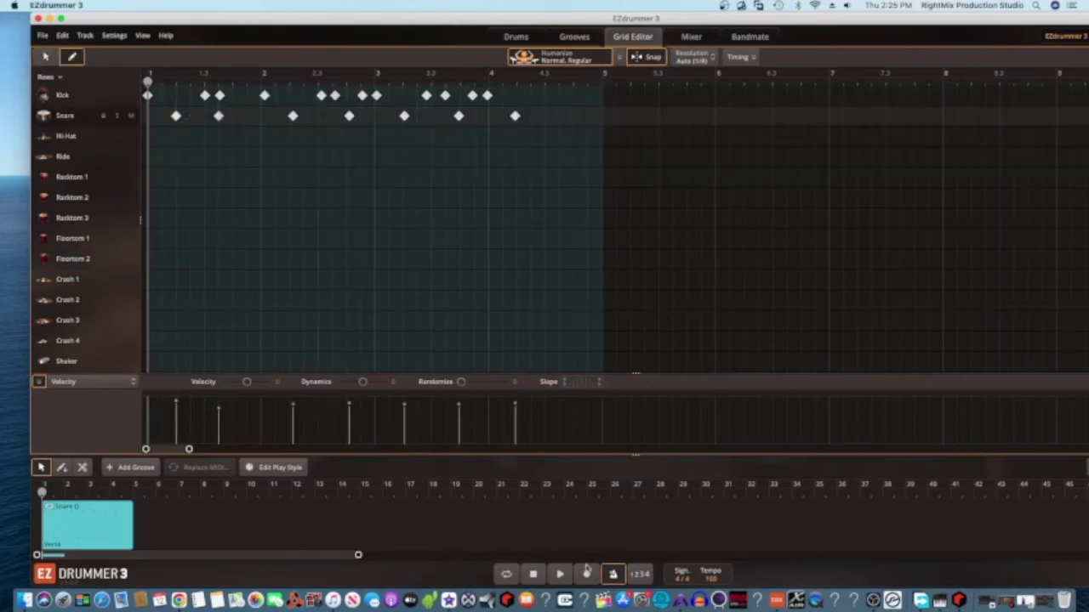
left_click(561, 575)
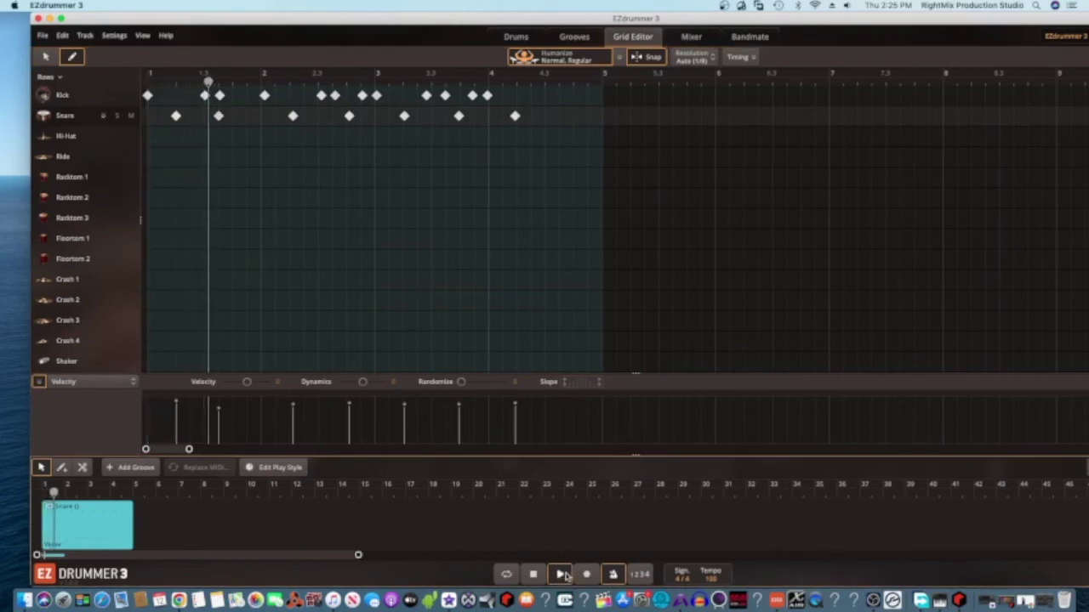
Paint steady Hi-Hat notes along the row from the pattern start through bar 4
left_click(561, 575)
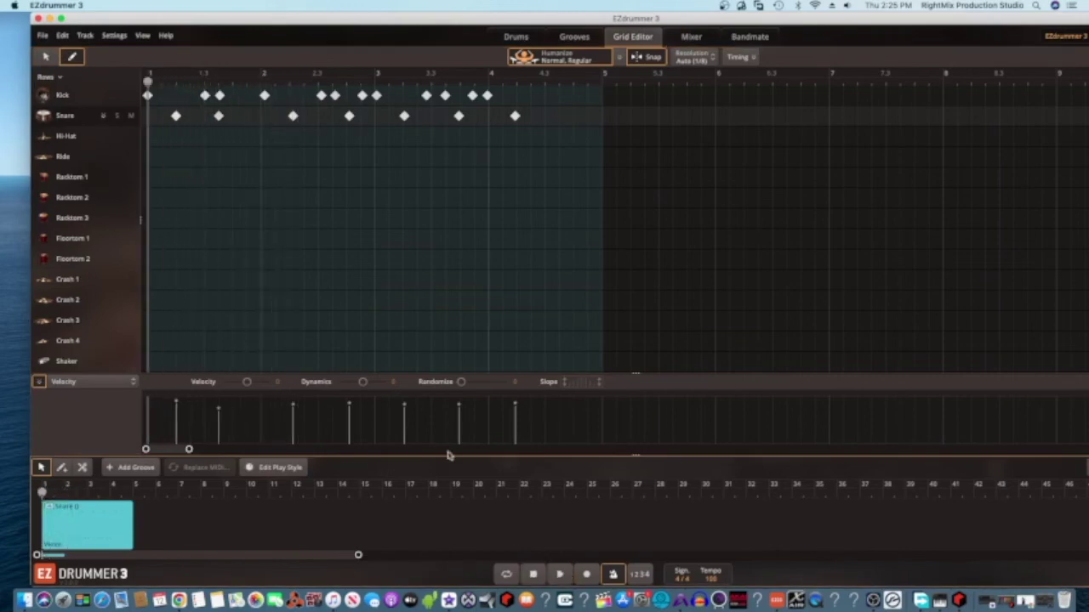
left_click(150, 137)
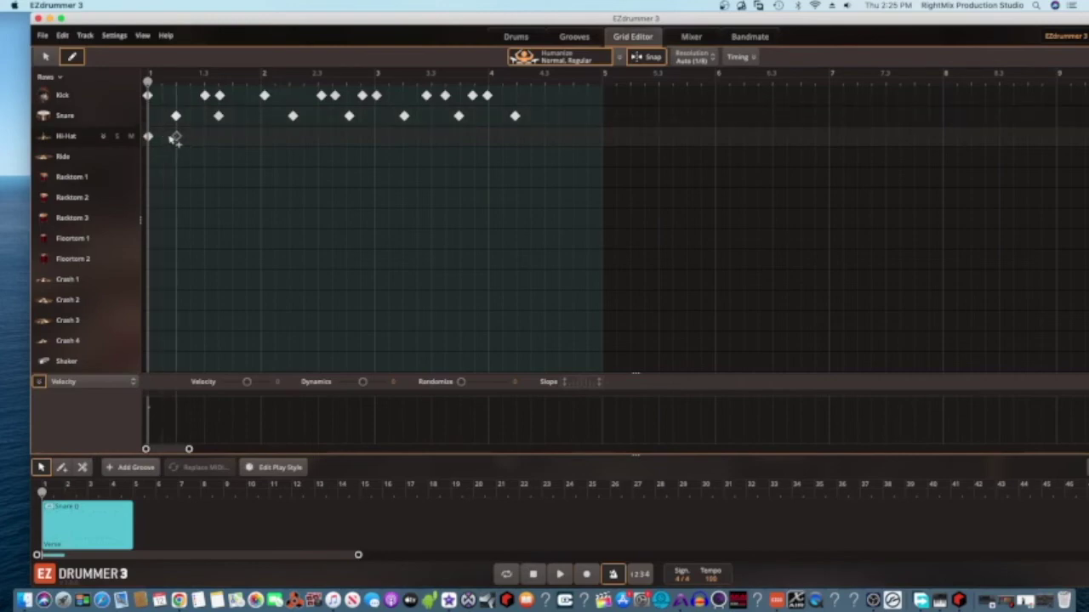
left_click(163, 137)
left_click(178, 140)
left_click(191, 138)
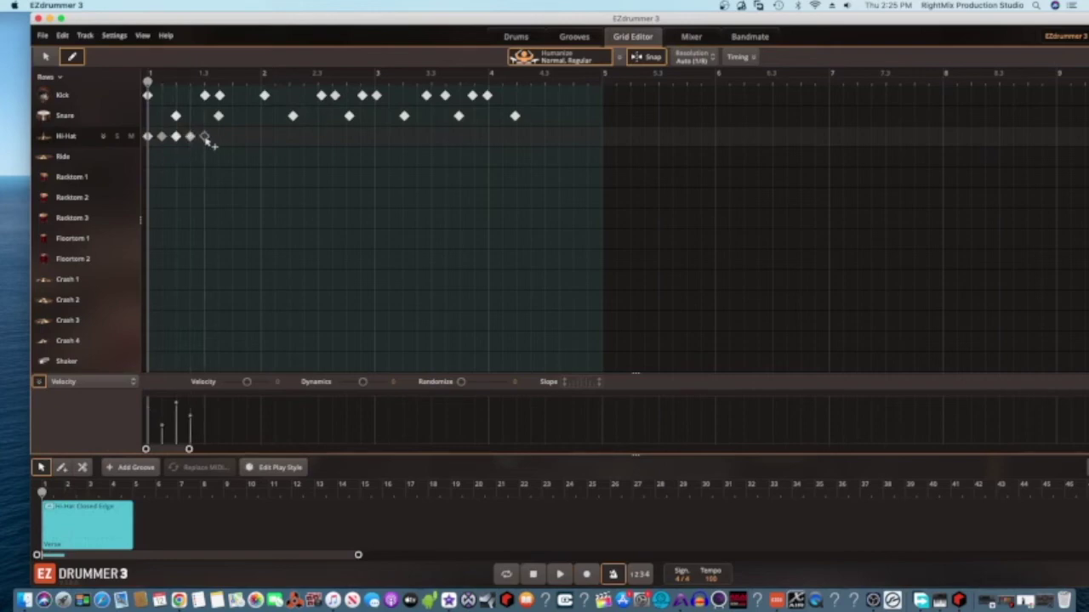
left_click(206, 139)
left_click(219, 138)
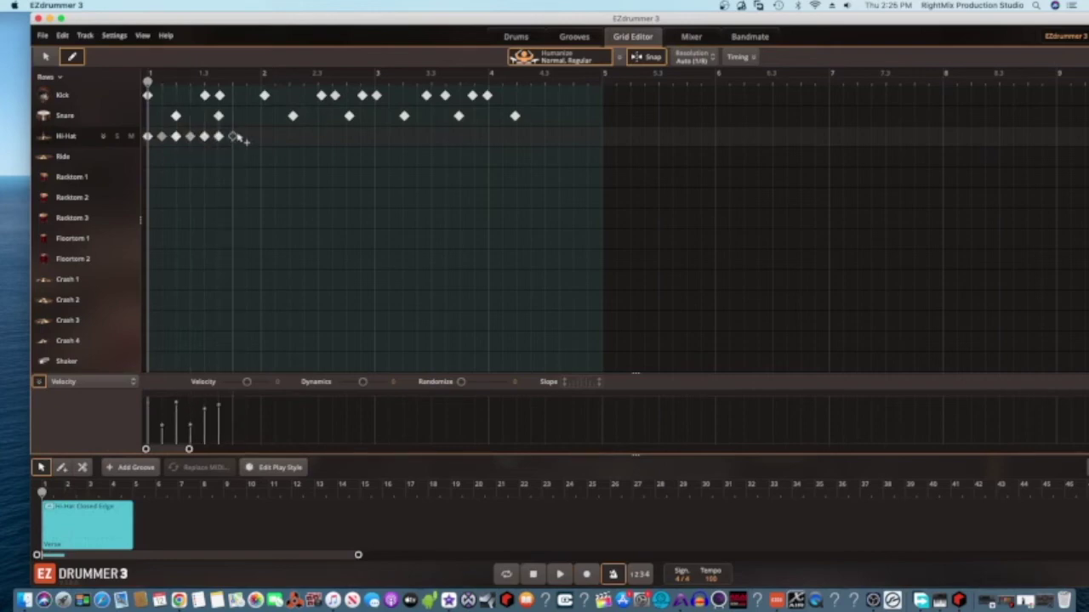
mouse_move(233, 139)
left_mouse_down()
mouse_move(534, 157)
mouse_move(538, 139)
mouse_move(507, 140)
left_mouse_up()
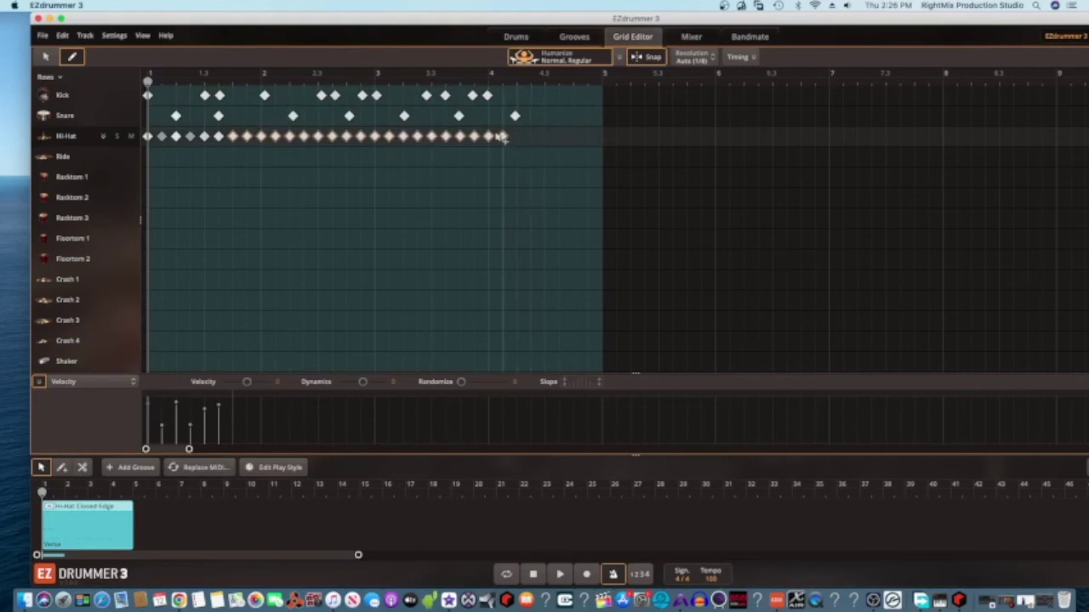
left_click_drag(503, 139, 504, 139)
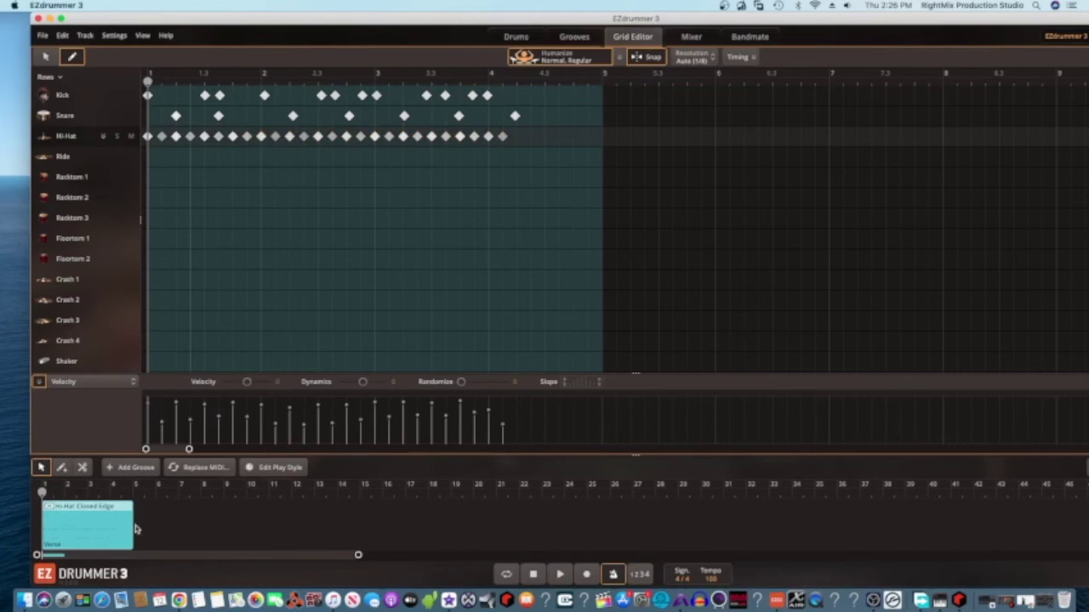
Trim the clip's end in the song track, preview the hi-hats, and return to the Drums page
left_click_drag(130, 523, 120, 523)
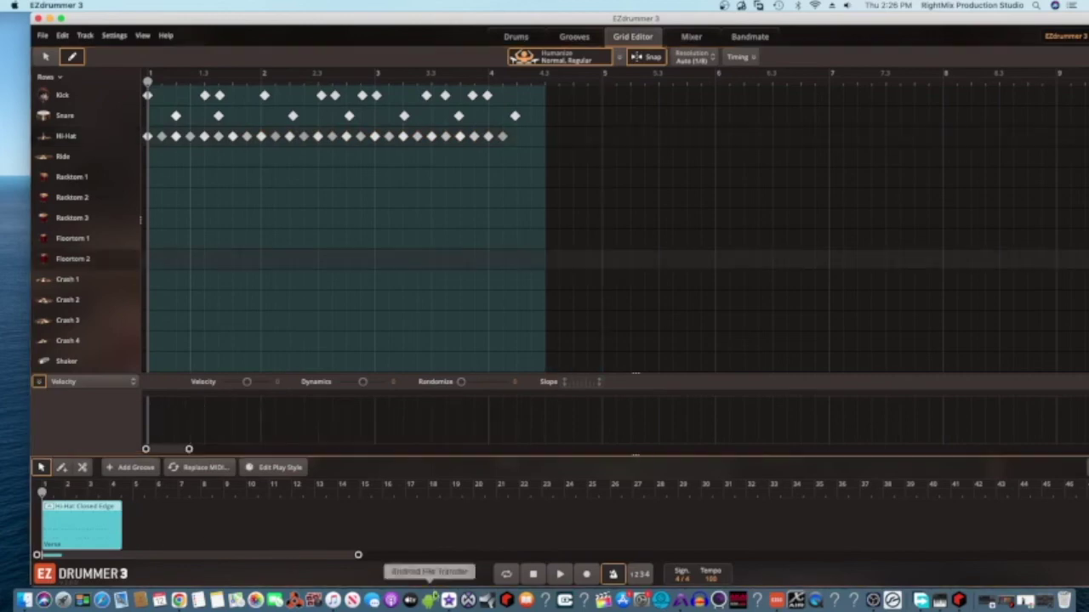
left_click(568, 576)
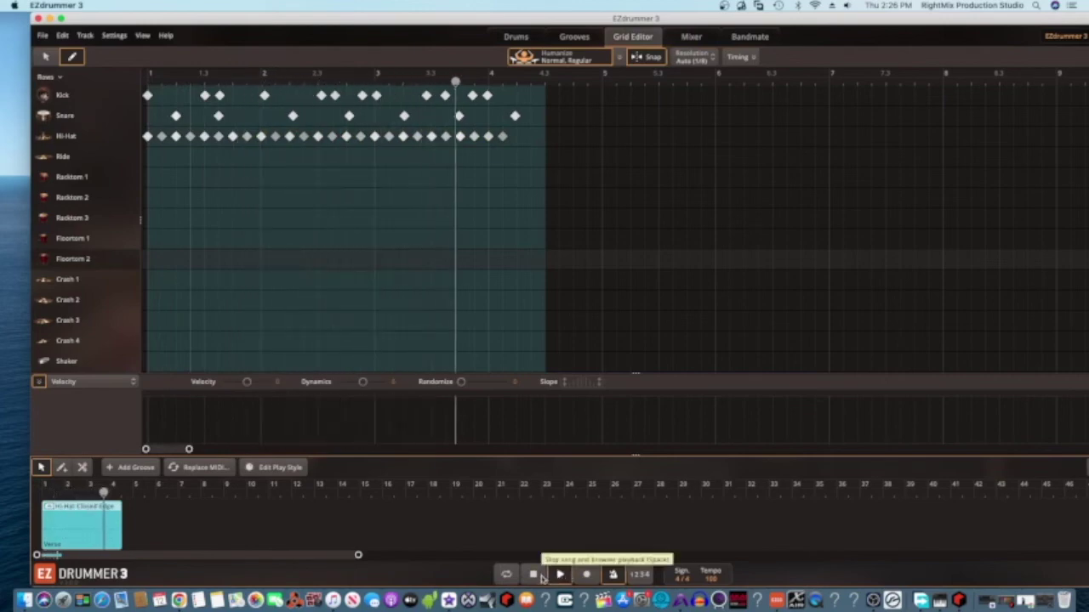
left_click(540, 577)
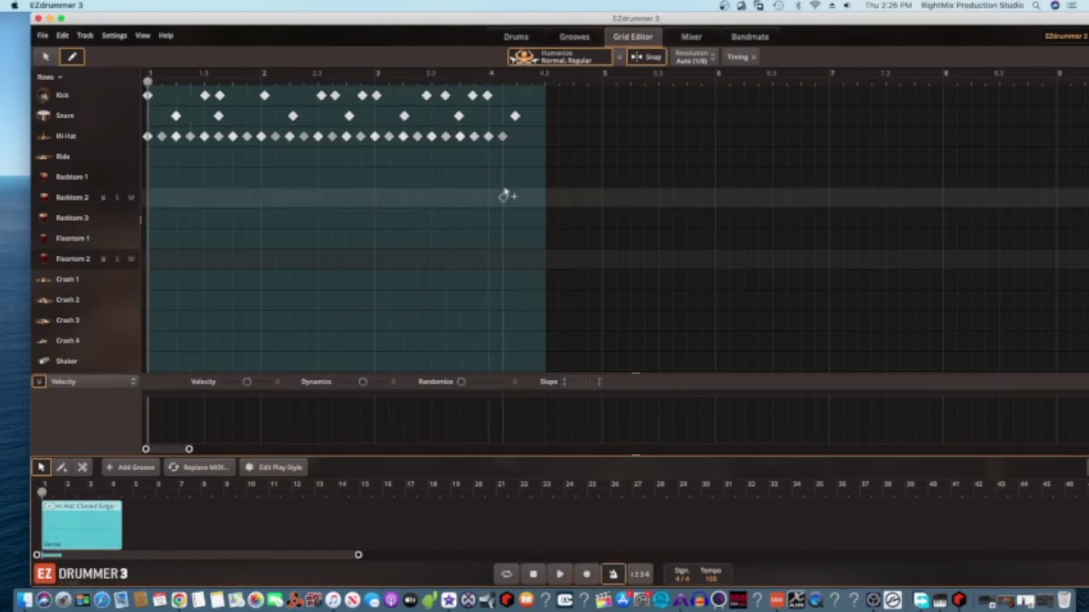
left_click(528, 38)
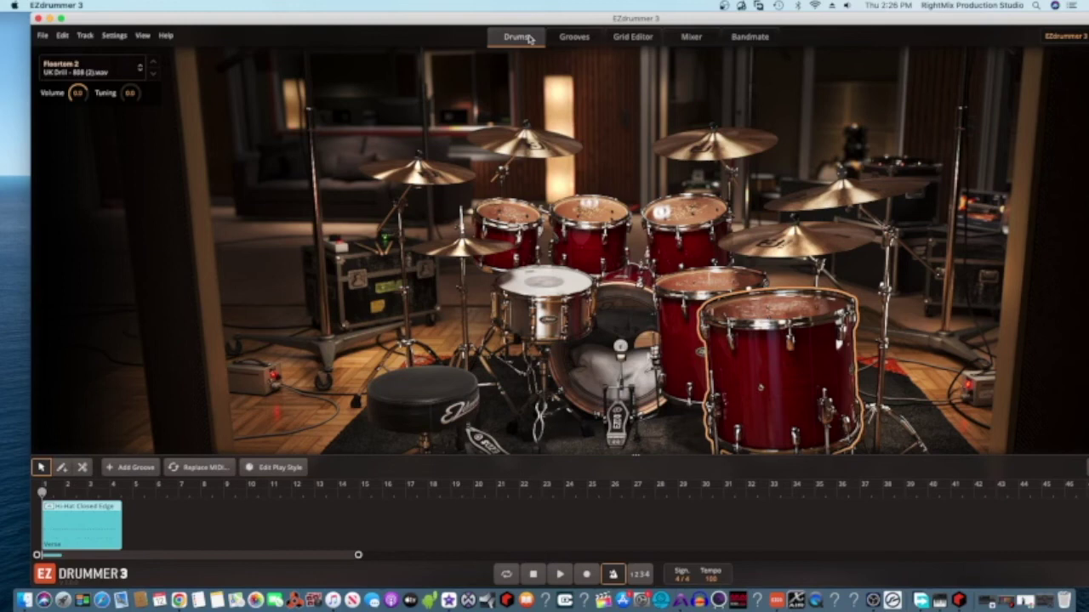
Import UK Drill - 808 (11).wav as the snare's sound
right_click(539, 289)
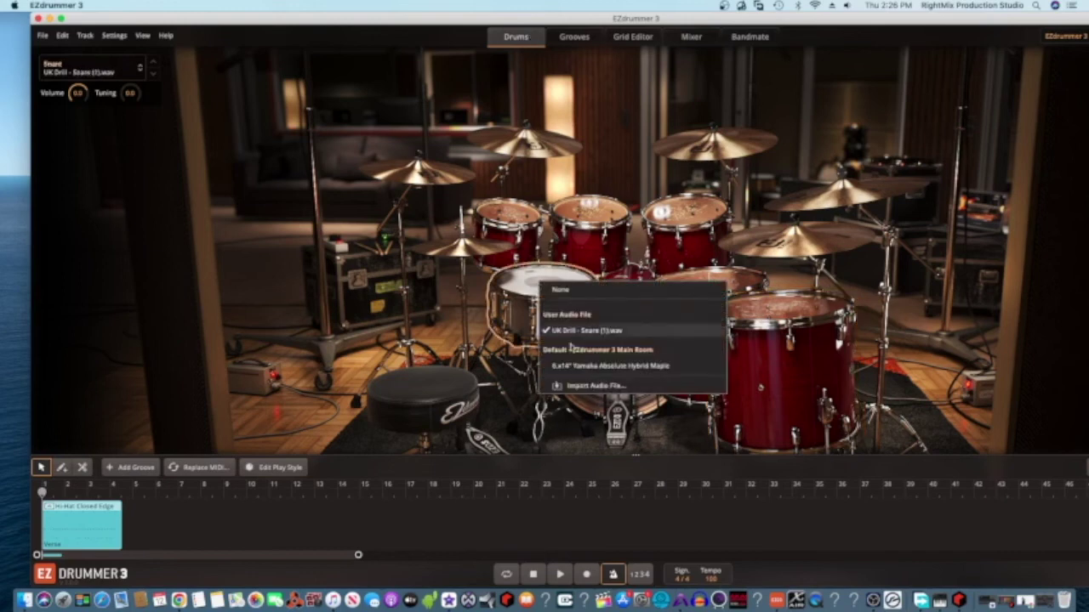
left_click(591, 386)
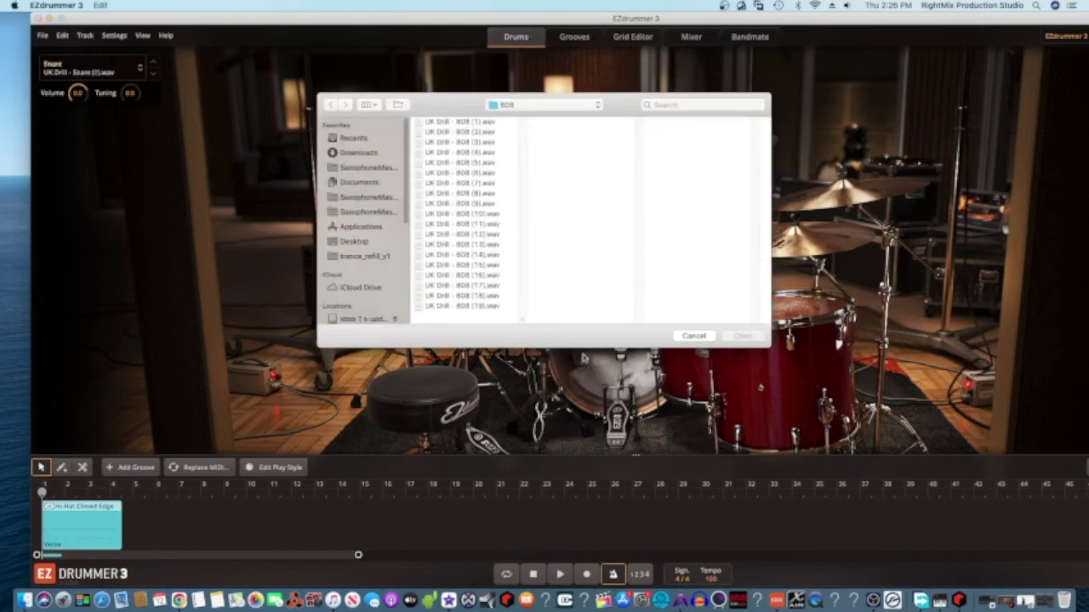
left_click(458, 226)
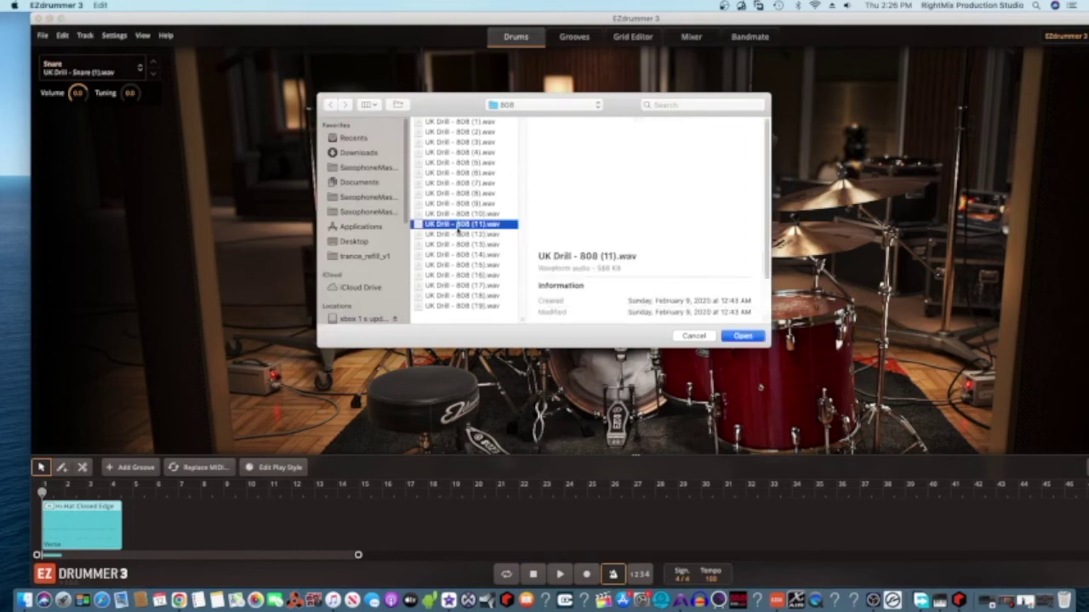
left_click(741, 337)
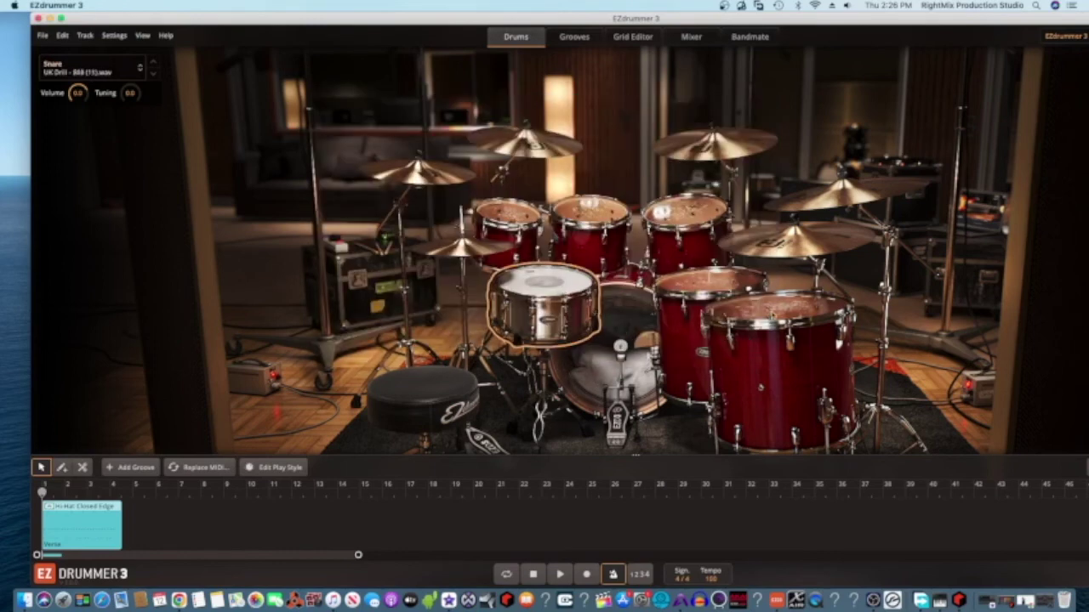
left_click(706, 289)
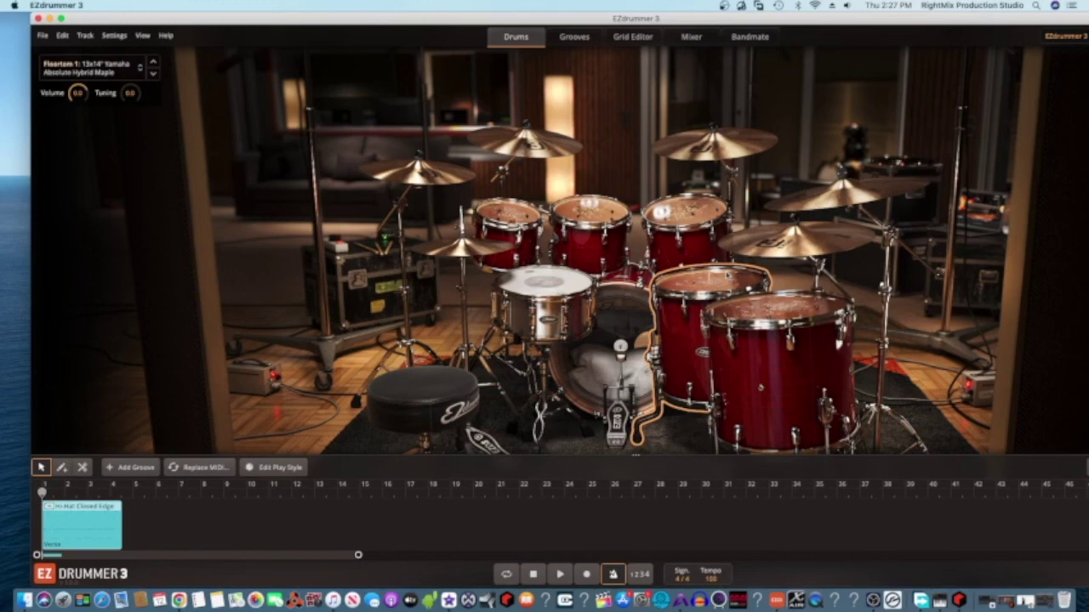
left_click(616, 360)
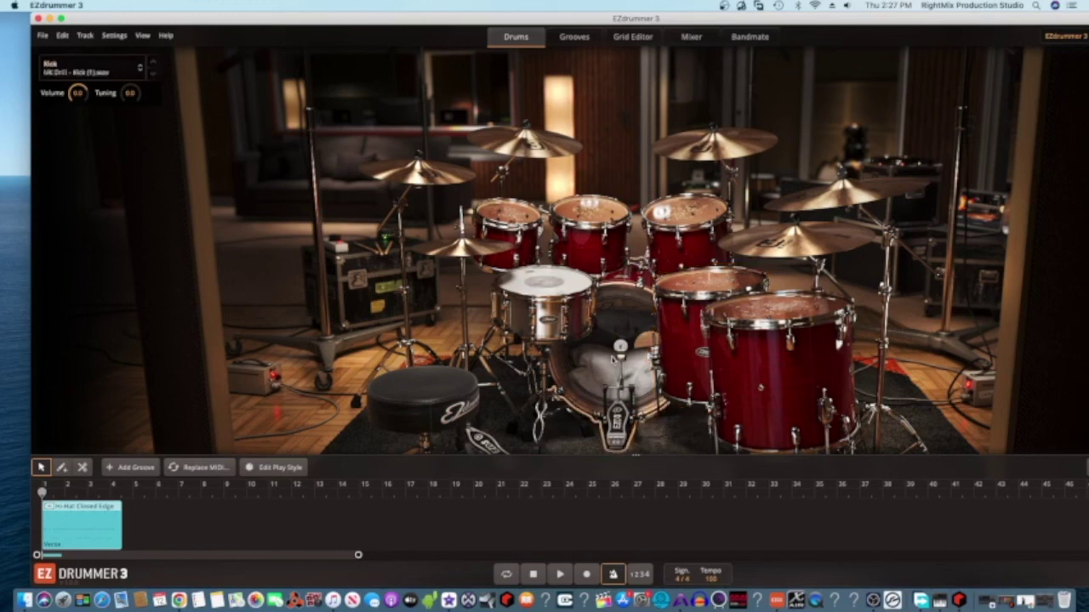
right_click(614, 359)
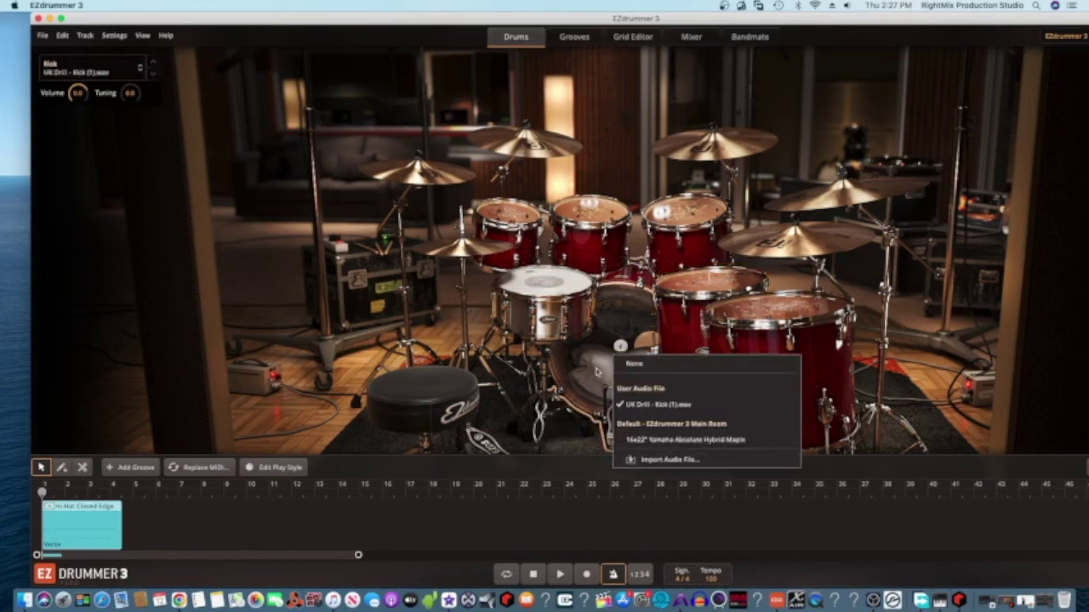
left_click(612, 305)
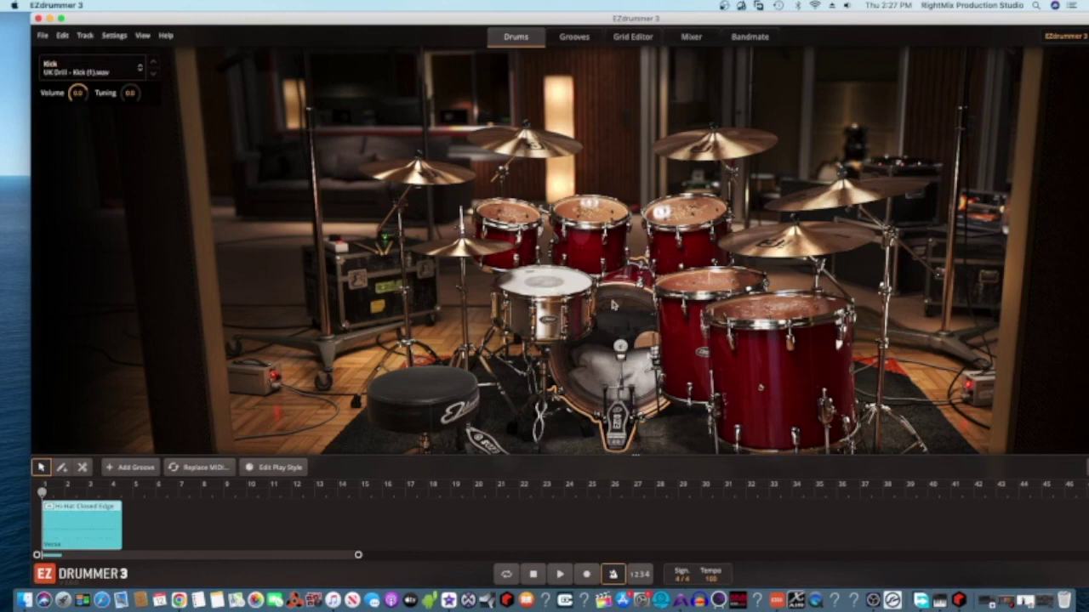